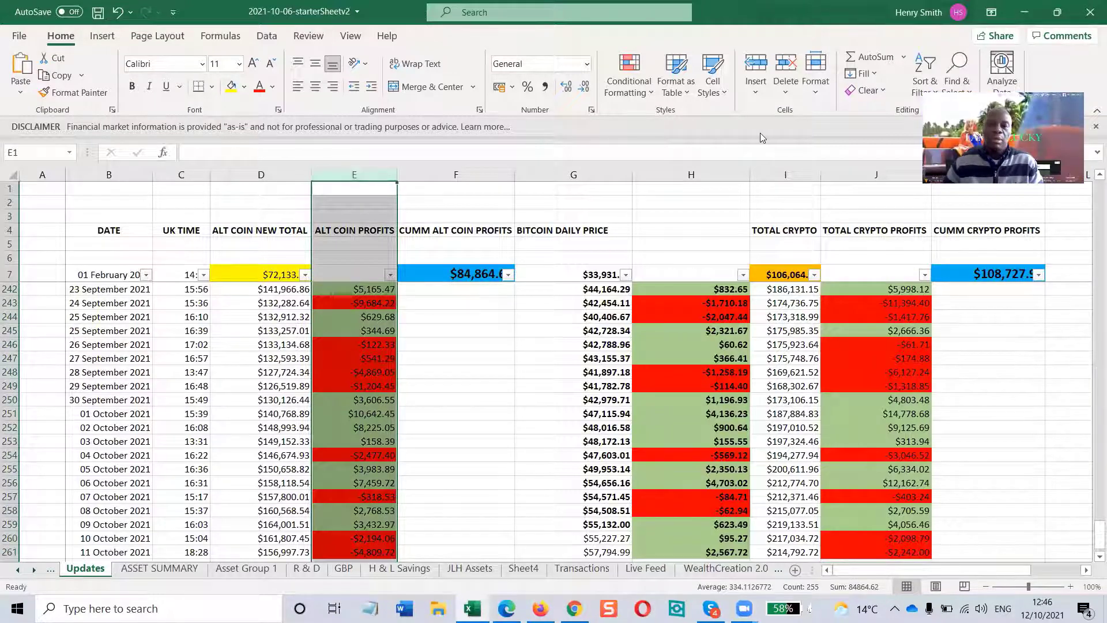
Review the bitcoin change and total crypto profit columns on the Updates sheet, from the August entries to 11 October 2021.
left_click(691, 174)
left_click(878, 176)
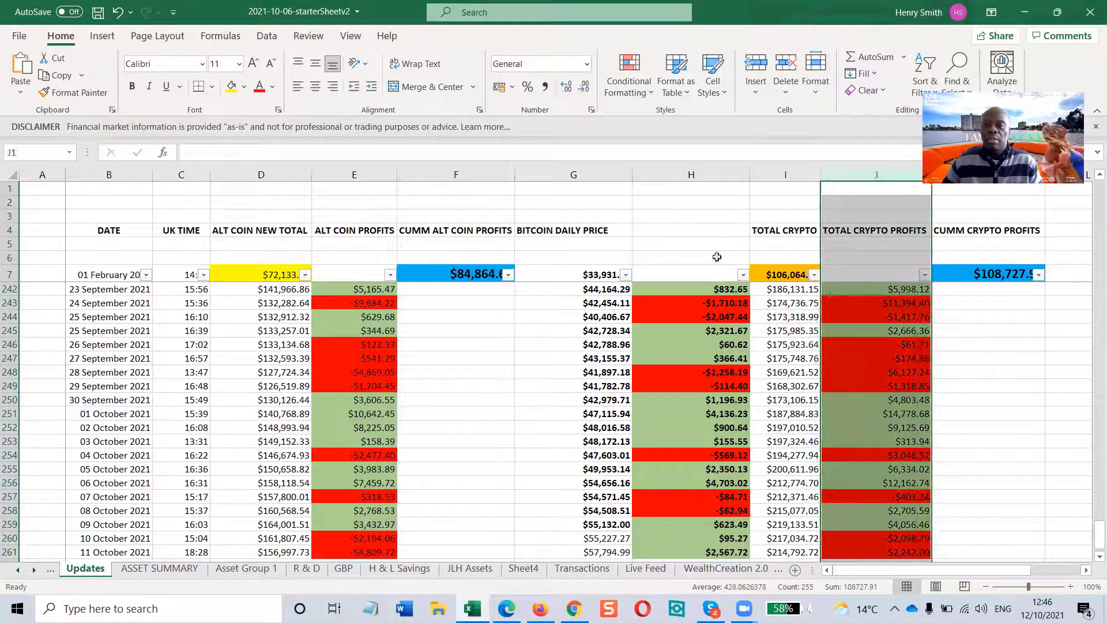
left_click(863, 357)
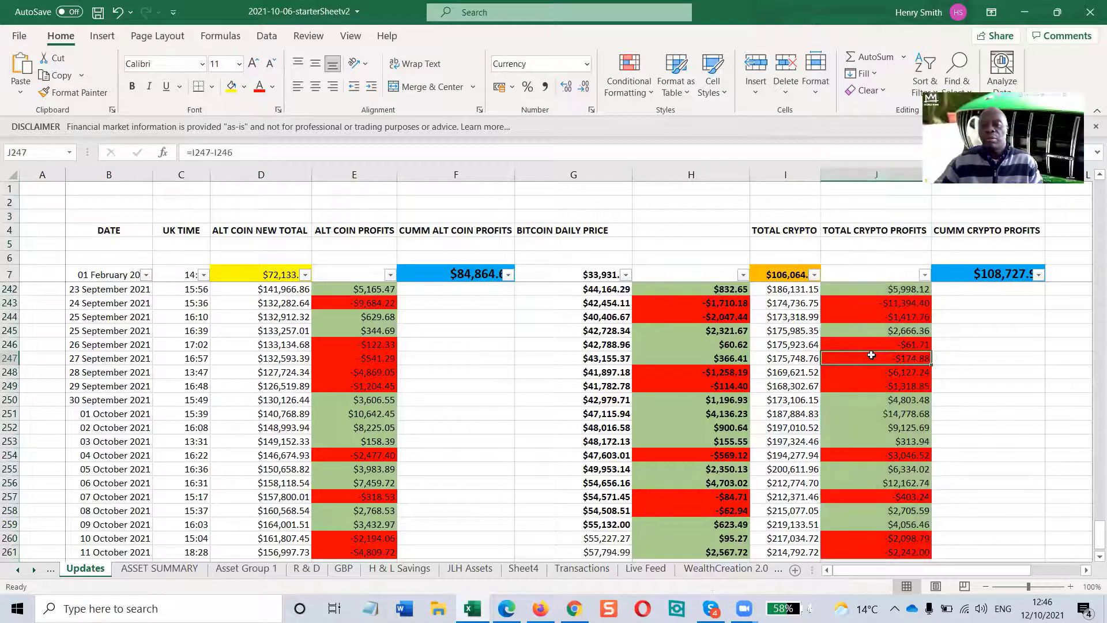
scroll(868, 356, "up", 9)
scroll(871, 356, "up", 9)
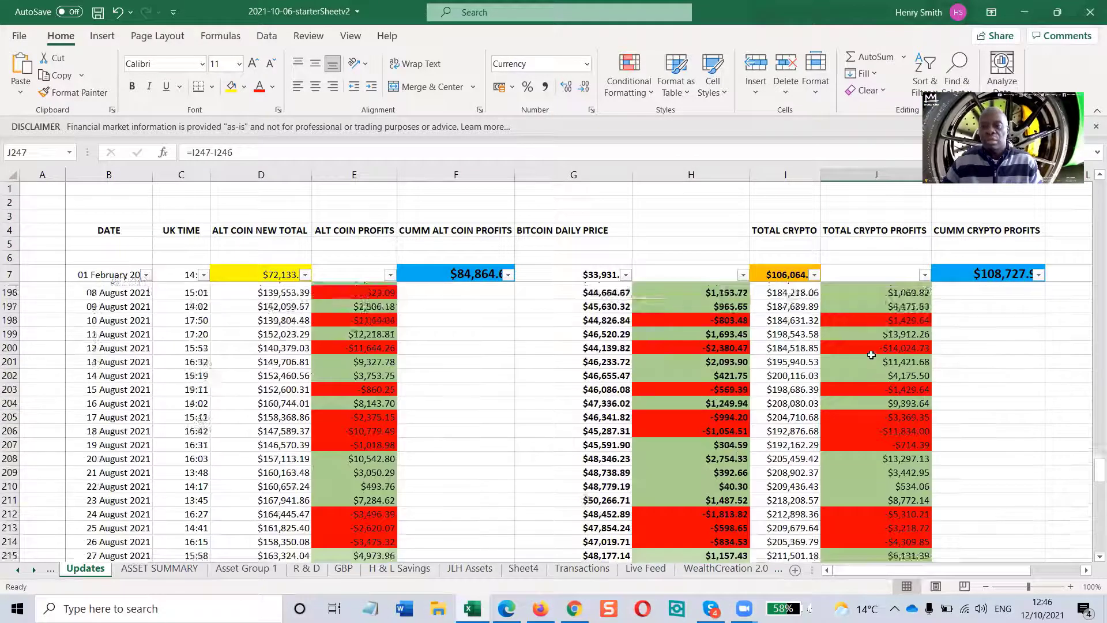
left_click_drag(906, 344, 907, 433)
left_click(904, 441)
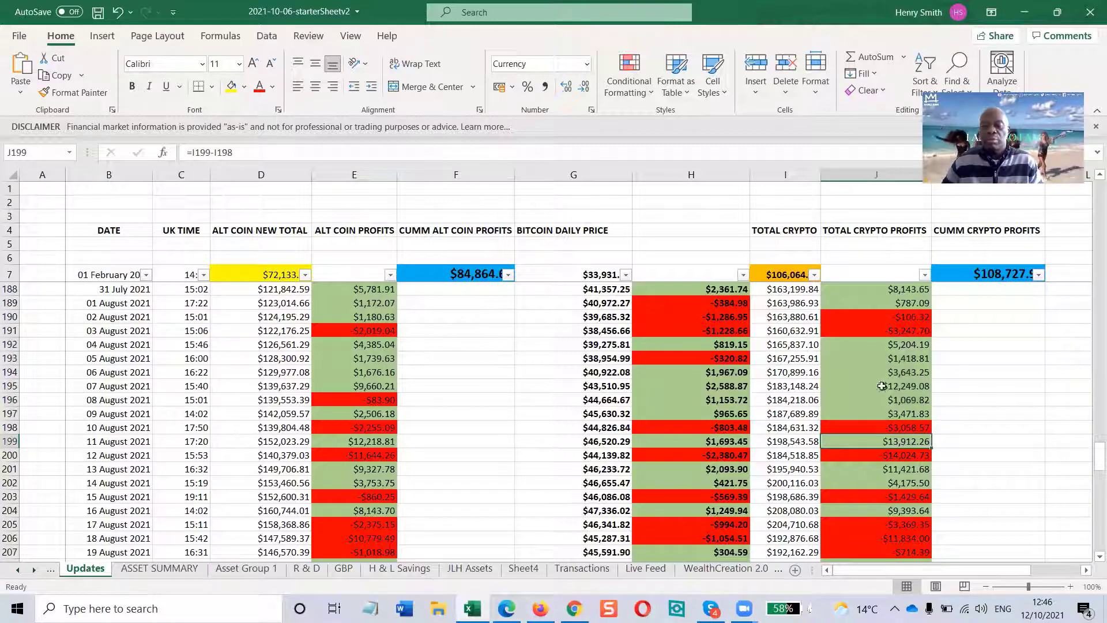
scroll(934, 416, "down", 15)
scroll(958, 397, "down", 7)
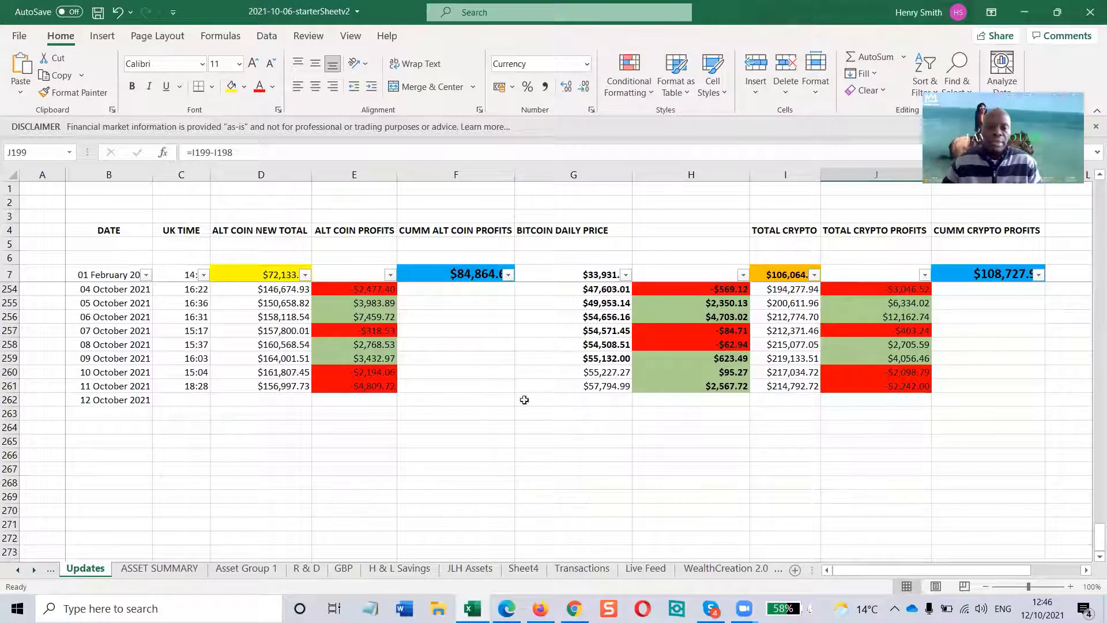
left_click(721, 388)
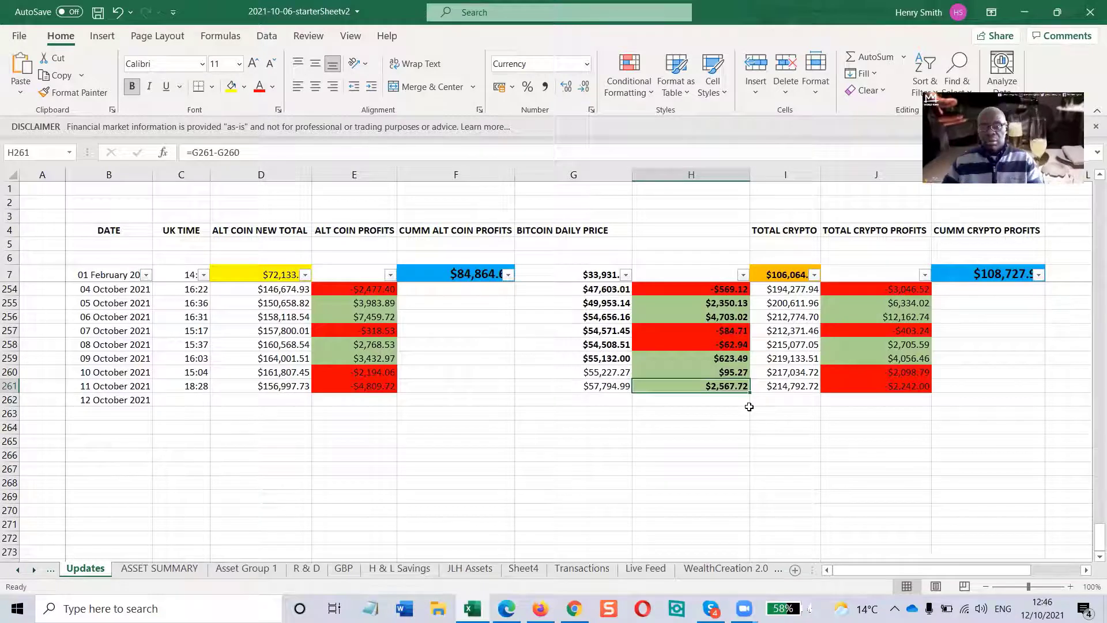
left_click(902, 386)
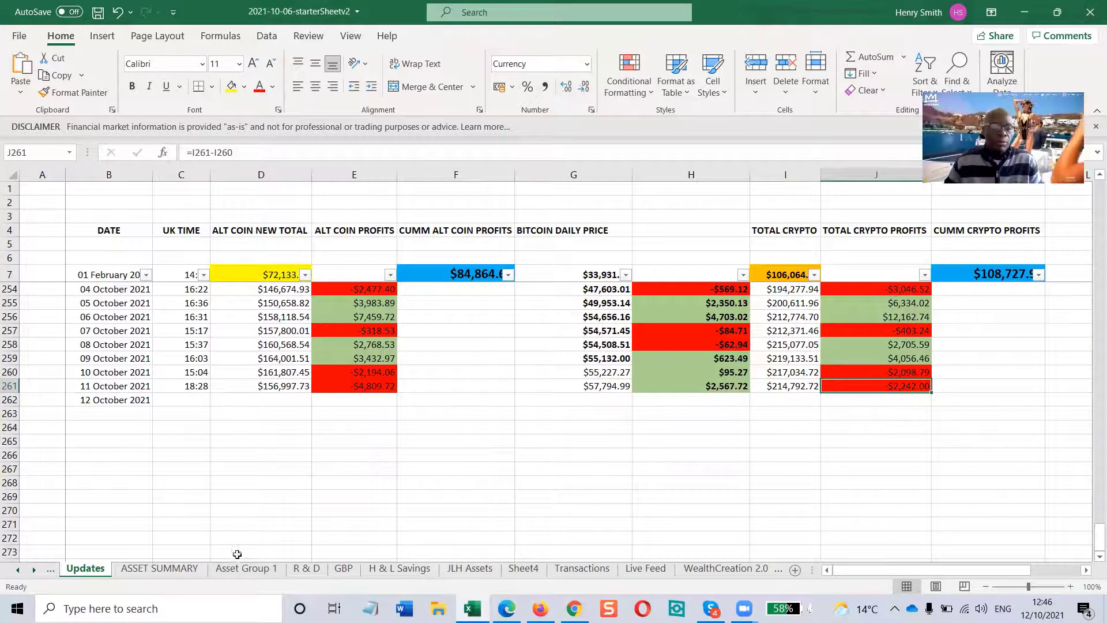
Examine the ASSET SUMMARY sheet's portfolio, Bitcoin and alt coin values in dollars and GBP, along with their percentage shares.
left_click(159, 568)
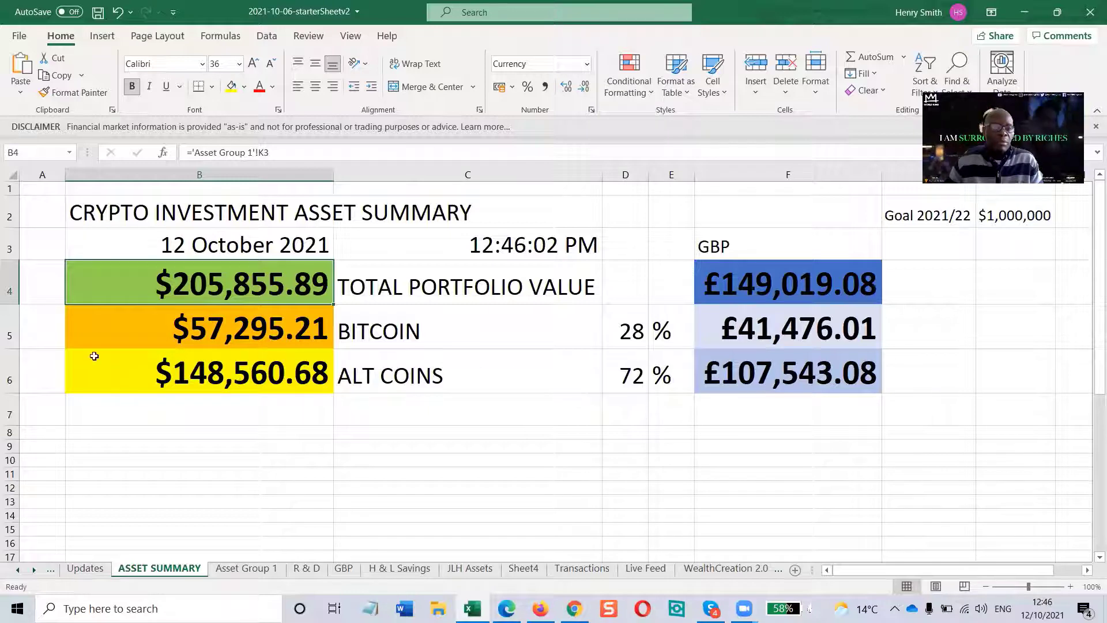
left_click(8, 330)
left_click(8, 366)
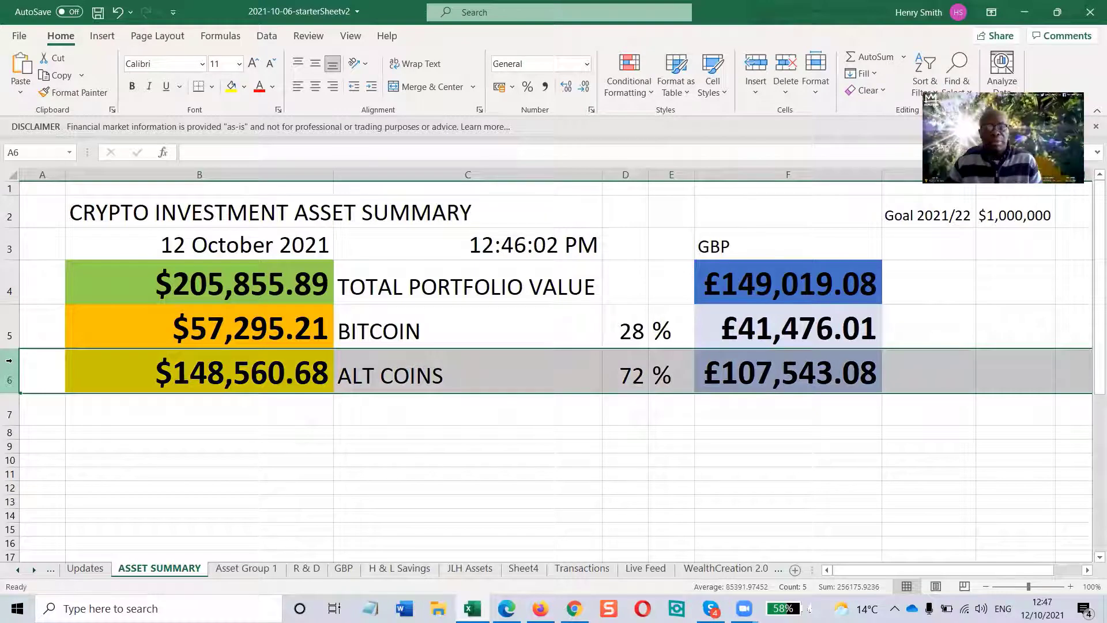
left_click(14, 272)
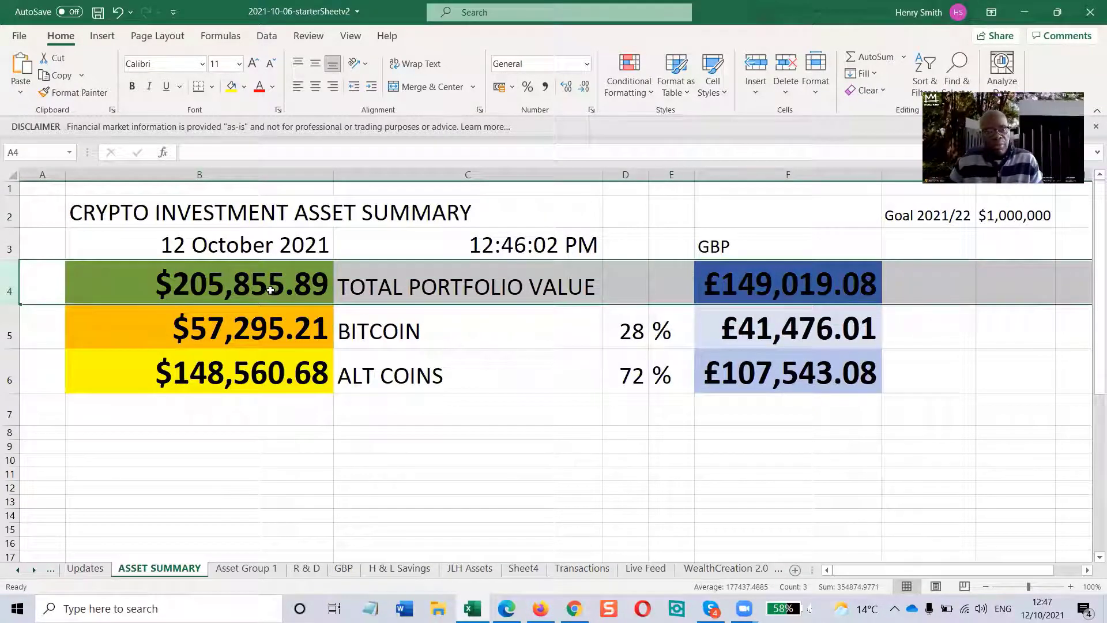
left_click_drag(265, 277, 259, 373)
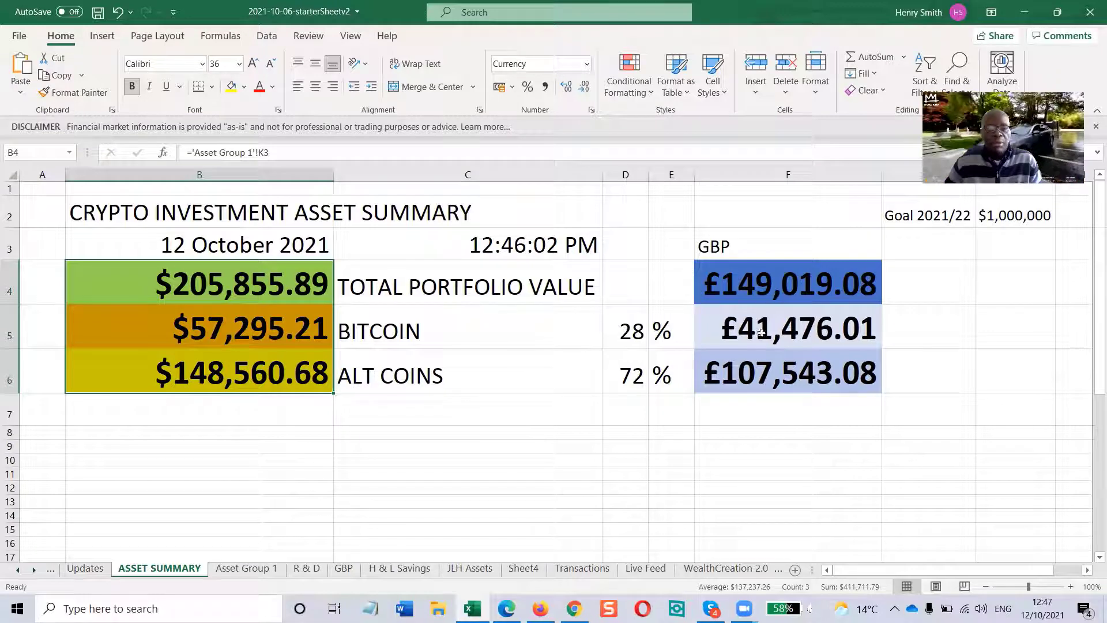
left_click_drag(770, 280, 784, 371)
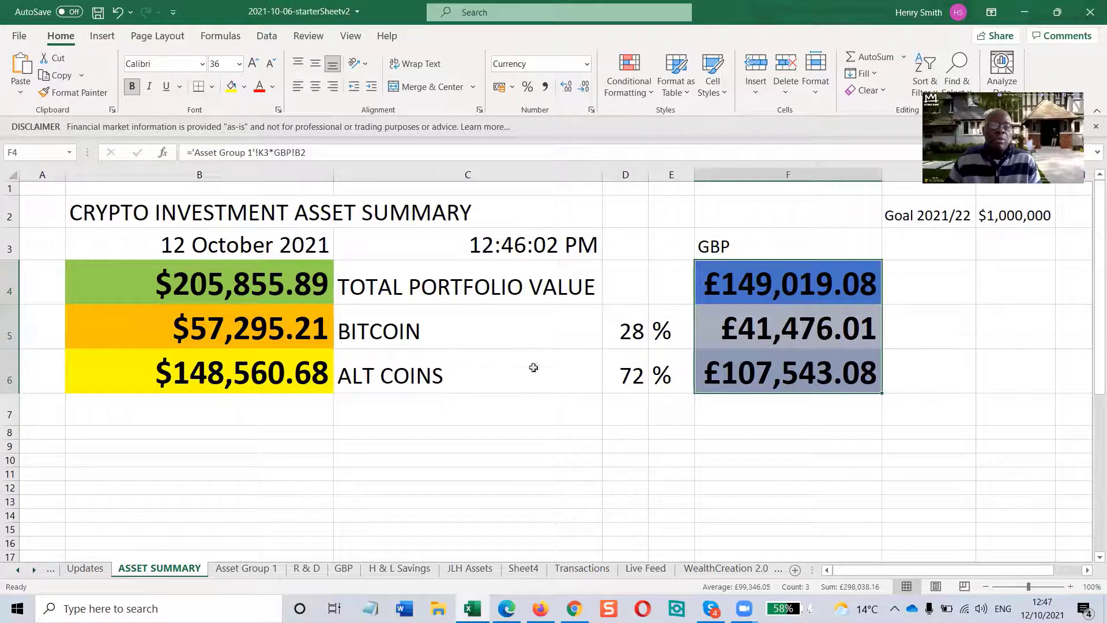
left_click_drag(630, 330, 632, 375)
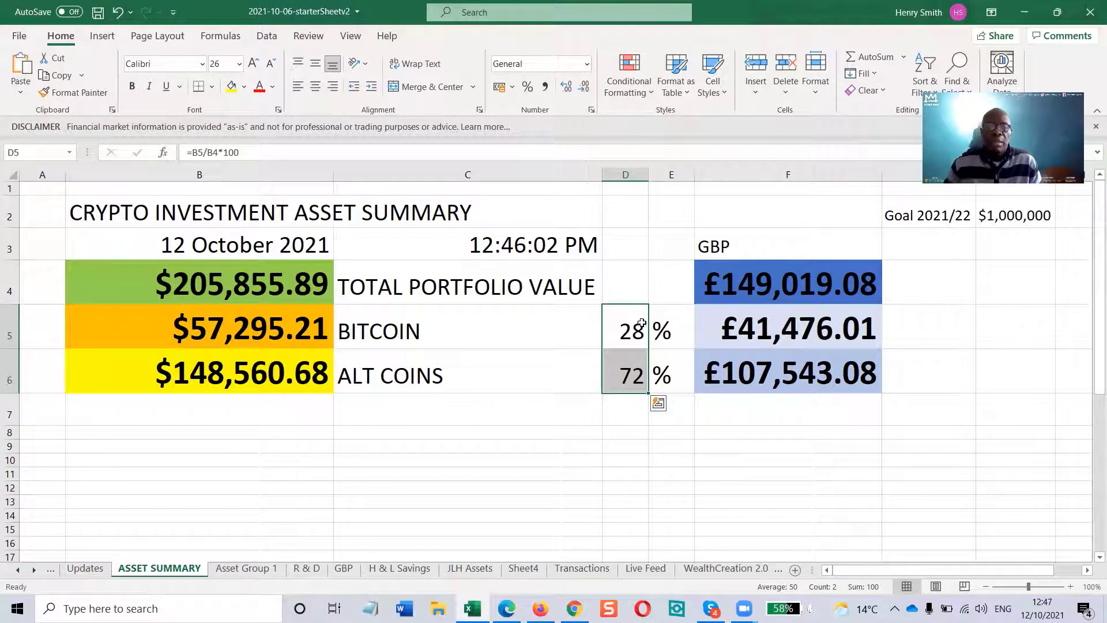
left_click(635, 374)
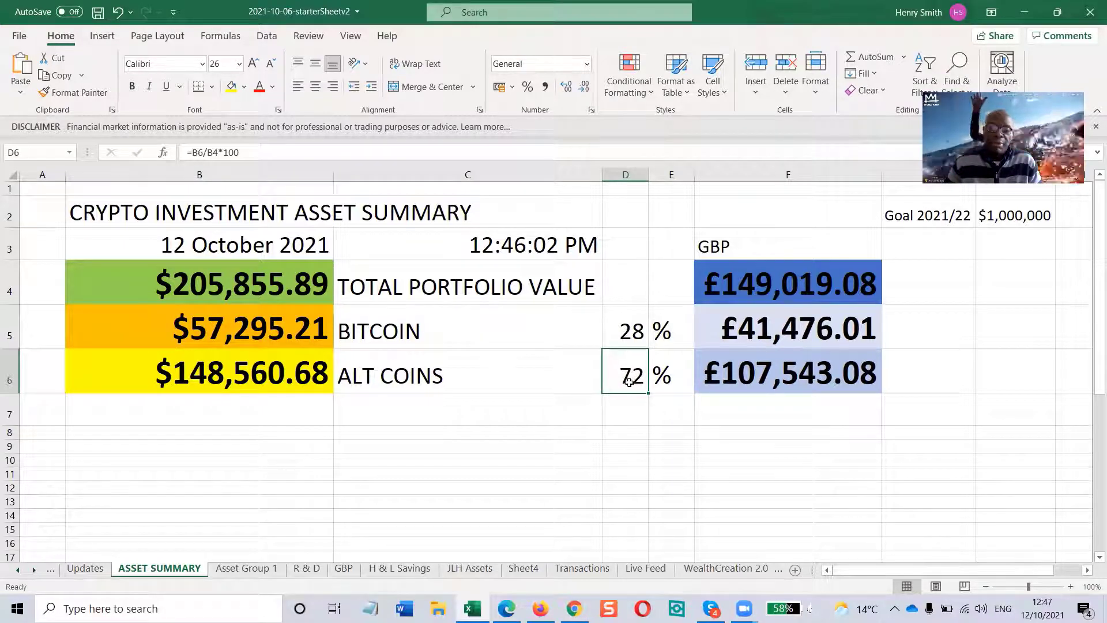
left_click(9, 374)
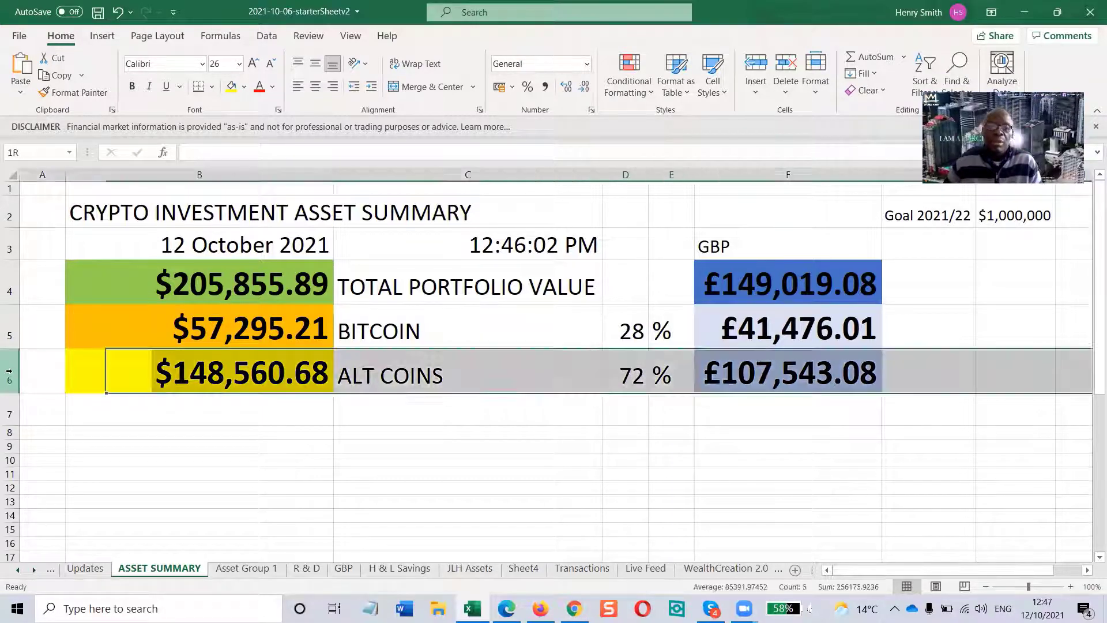
left_click(635, 332)
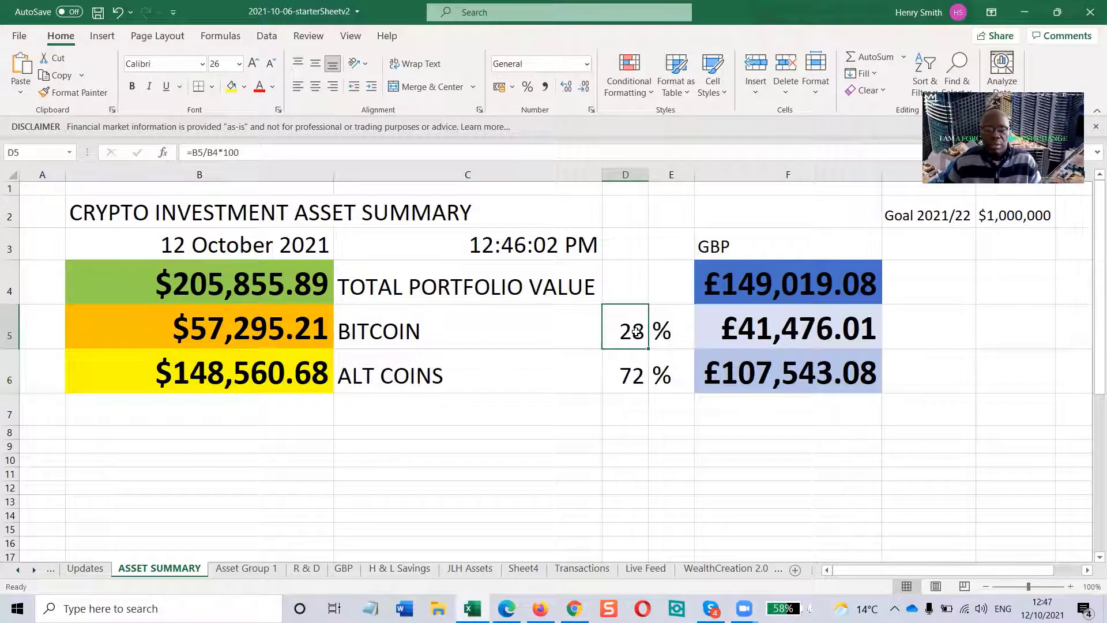
left_click(623, 475)
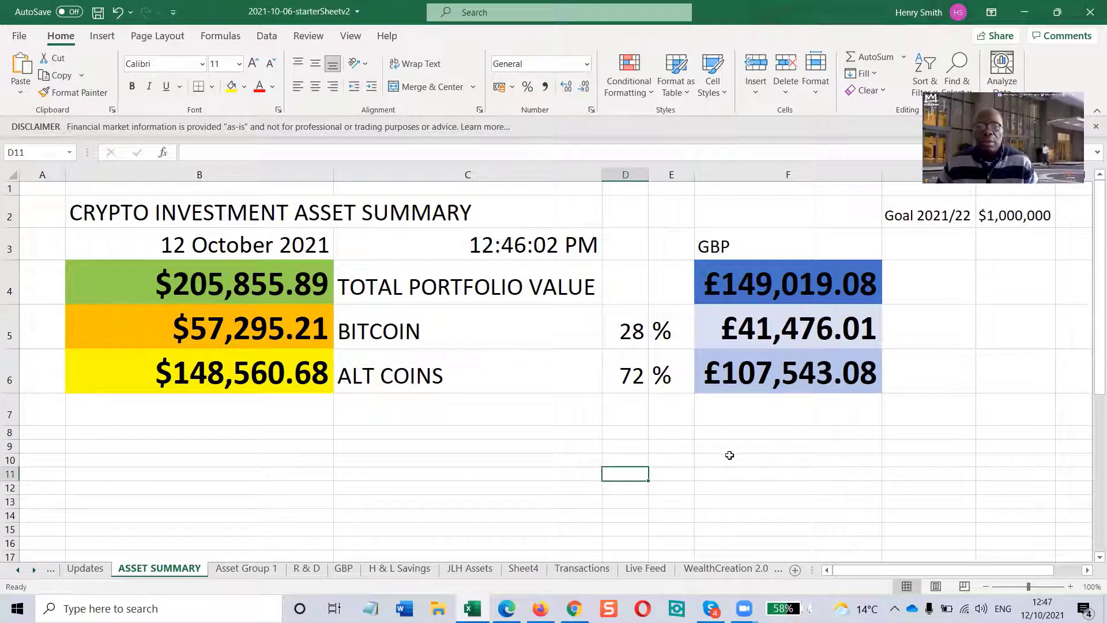
left_click(170, 382)
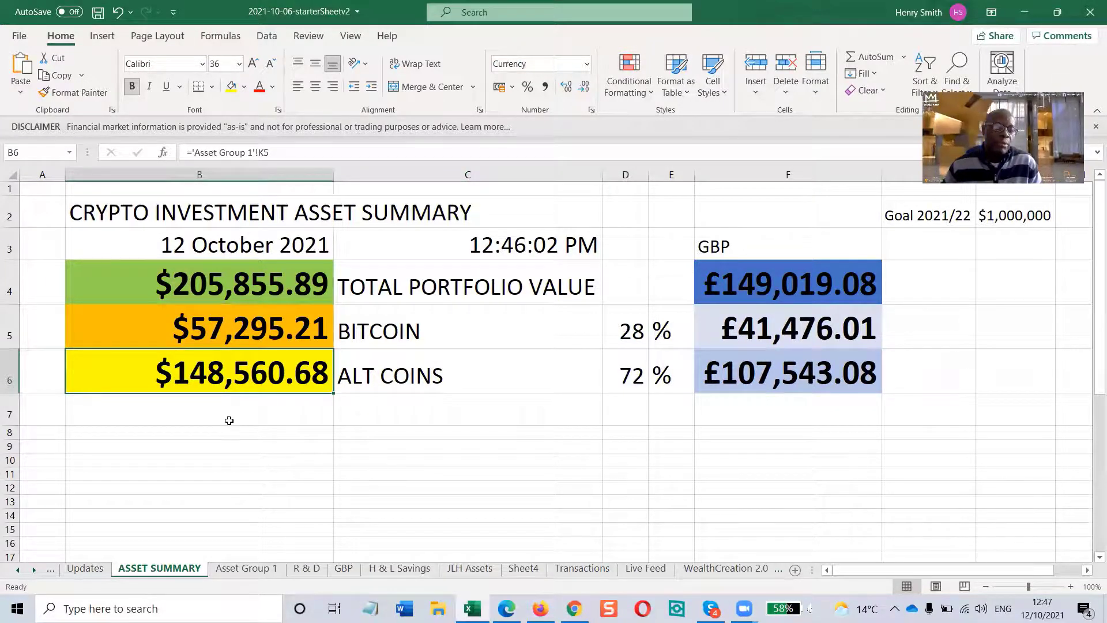
Enter the current time, 12:48, as the UK time for 12 October 2021 on the Updates sheet.
left_click(85, 568)
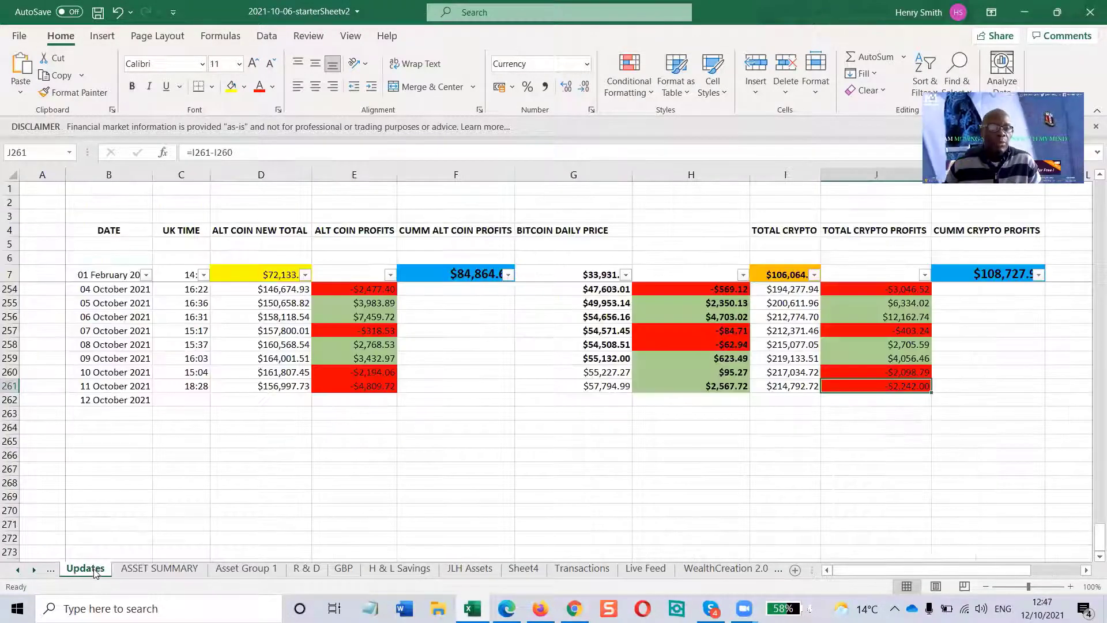
left_click(196, 405)
key("ctrl+shift+semicolon")
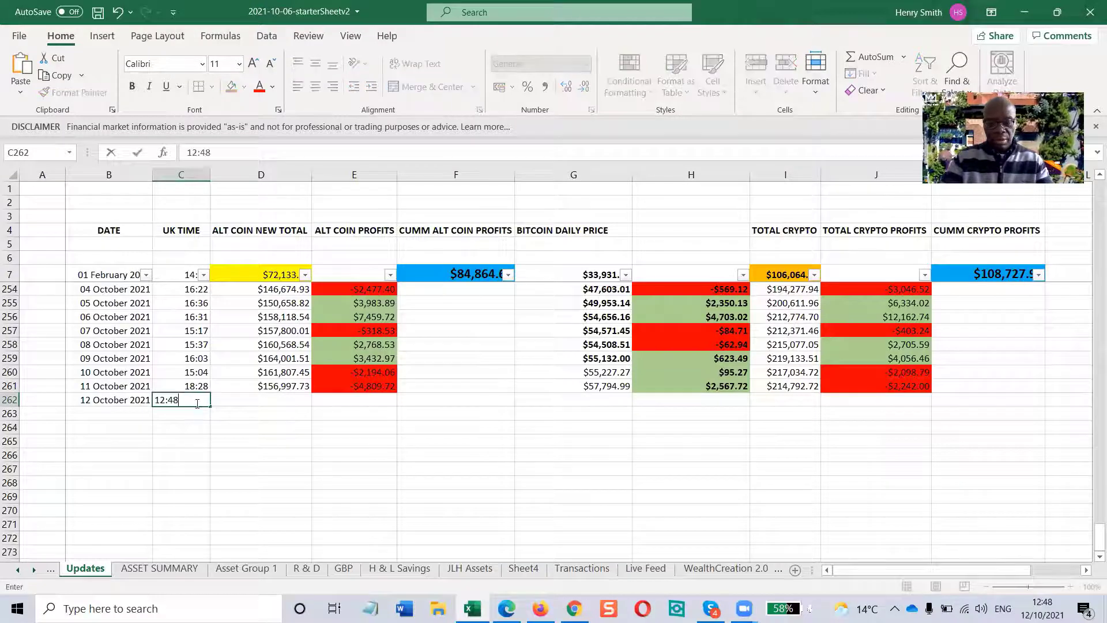
key("Tab")
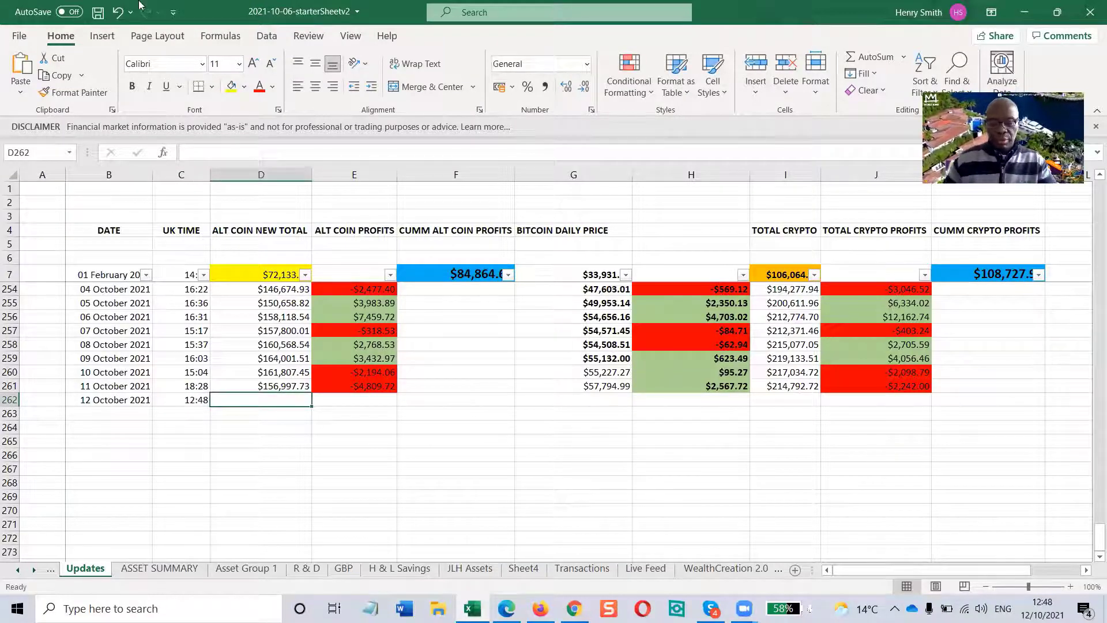
Enter 148560.68 as the 12 October alt coin new total, checking the figure against the ASSET SUMMARY sheet.
type("148")
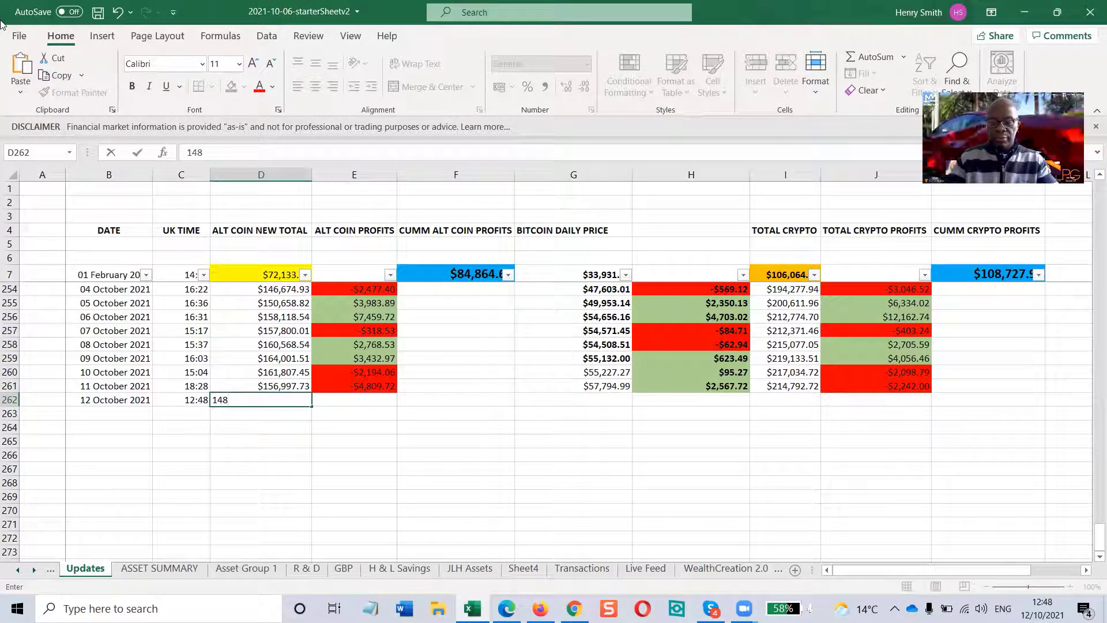
key("ctrl+Return")
left_click(163, 568)
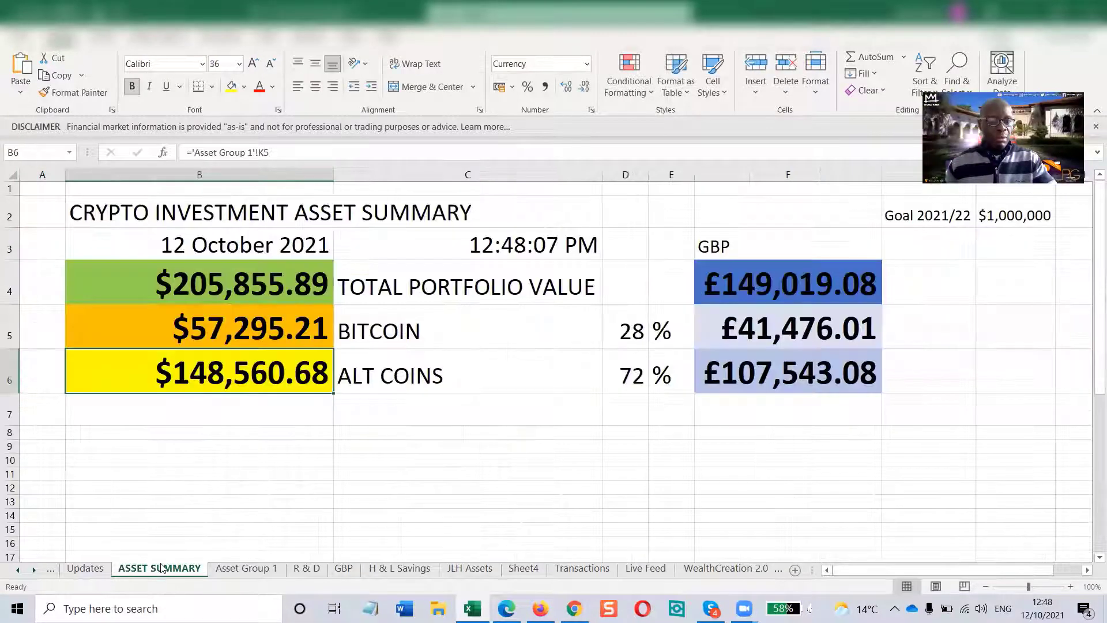
left_click(85, 569)
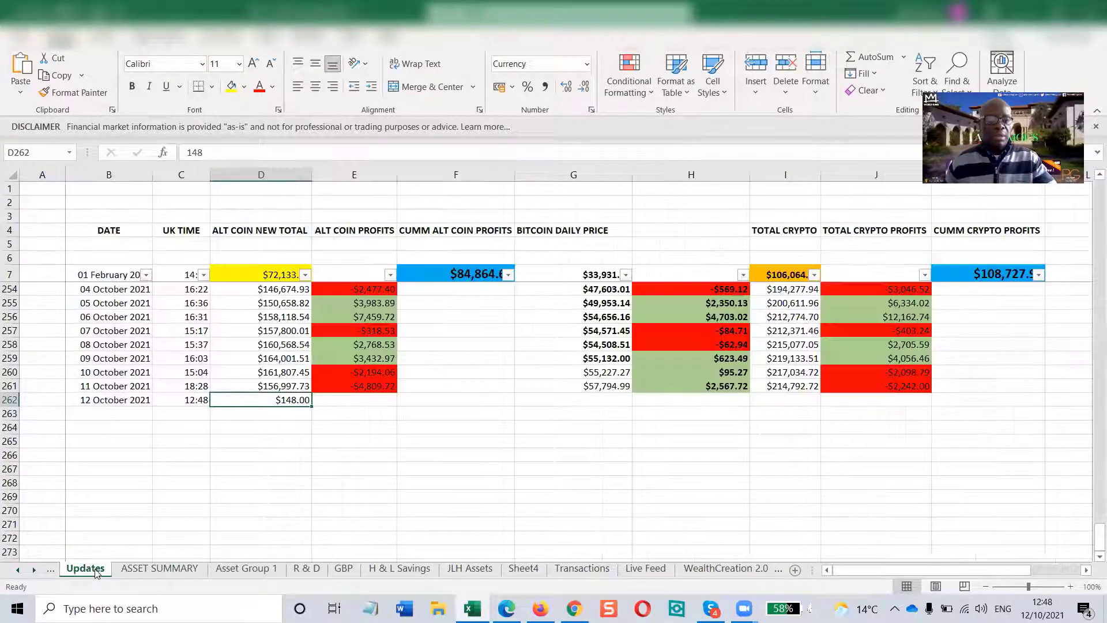
left_click(260, 155)
type("560.68")
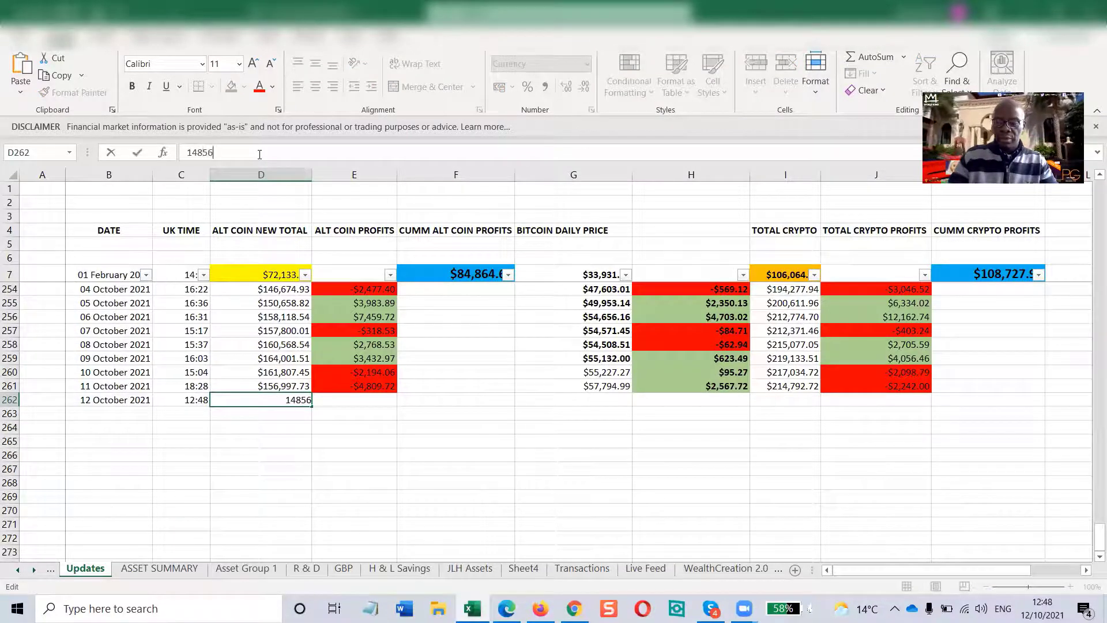
key("Return")
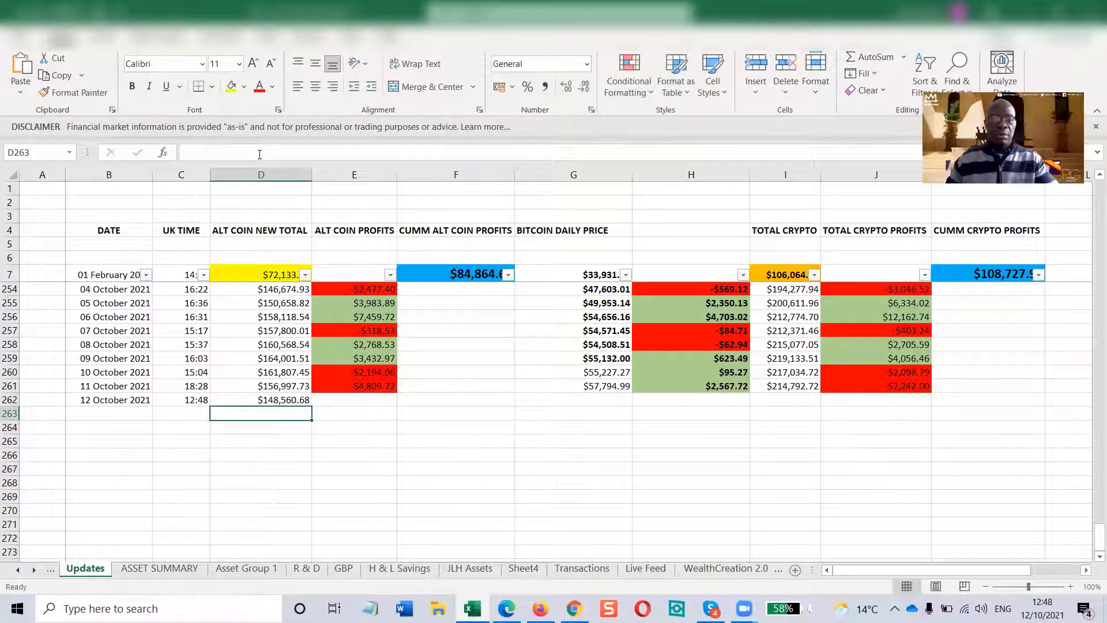
Fill the alt coin profits formula from the 11 October row down to the 12 October row and inspect the new cell.
left_click(387, 388)
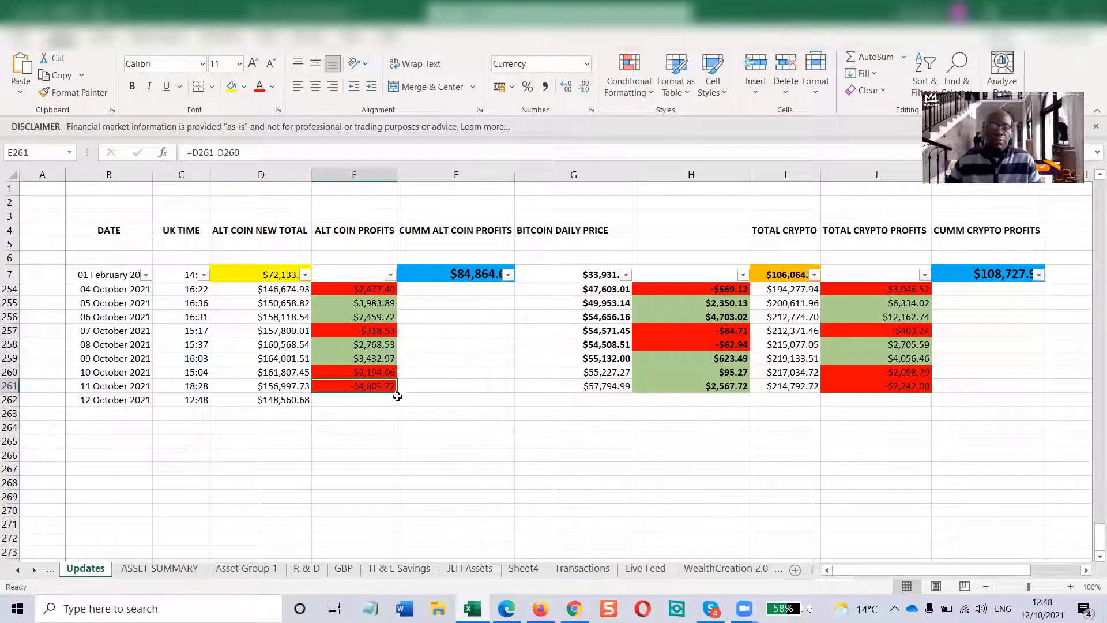
left_click_drag(396, 392, 396, 404)
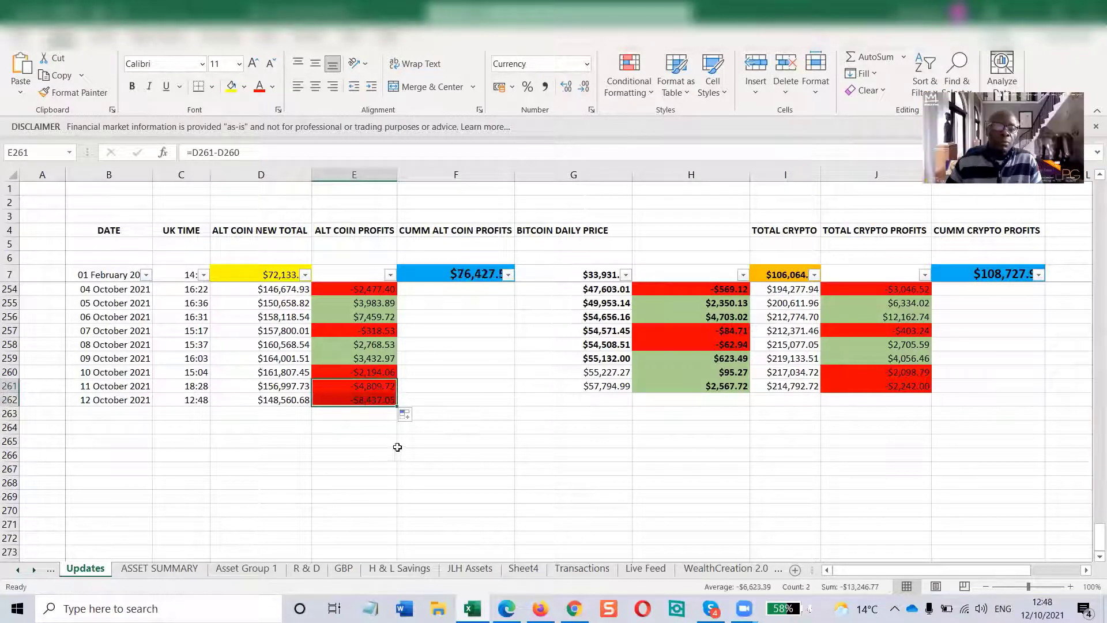
left_click(369, 401)
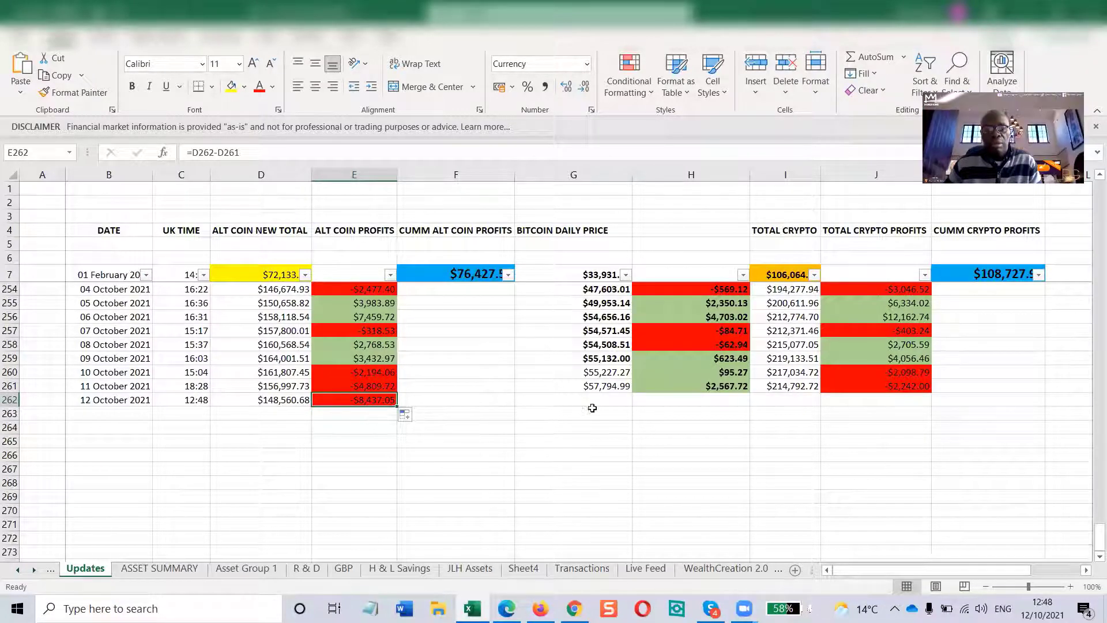
Enter 205855.59 as the 12 October total crypto value, consulting the total portfolio value on the ASSET SUMMARY sheet.
left_click(791, 397)
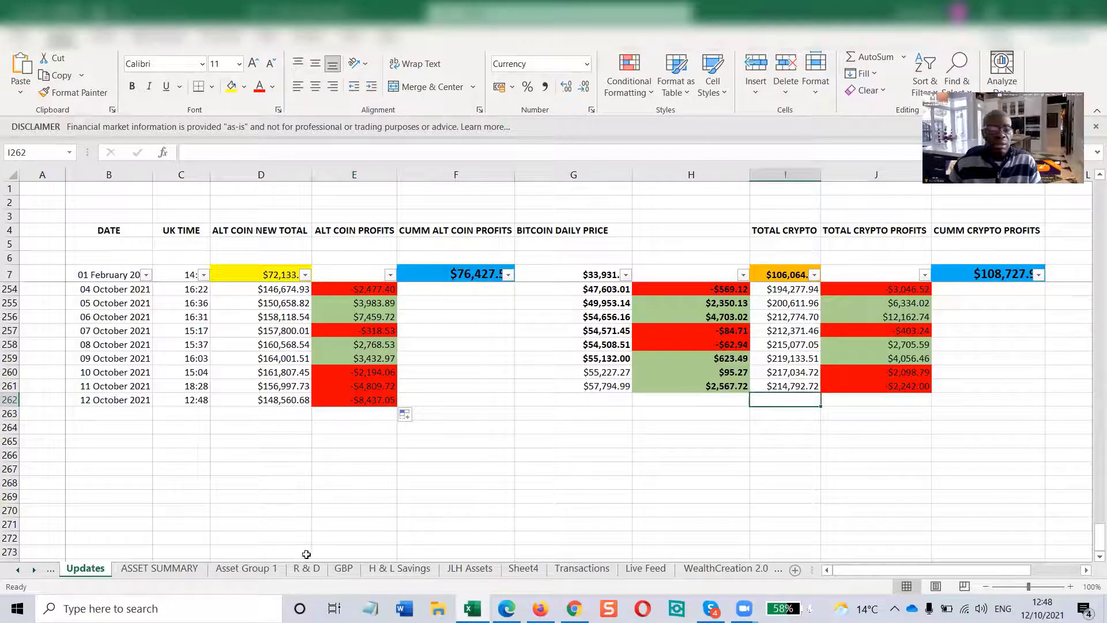
left_click(160, 568)
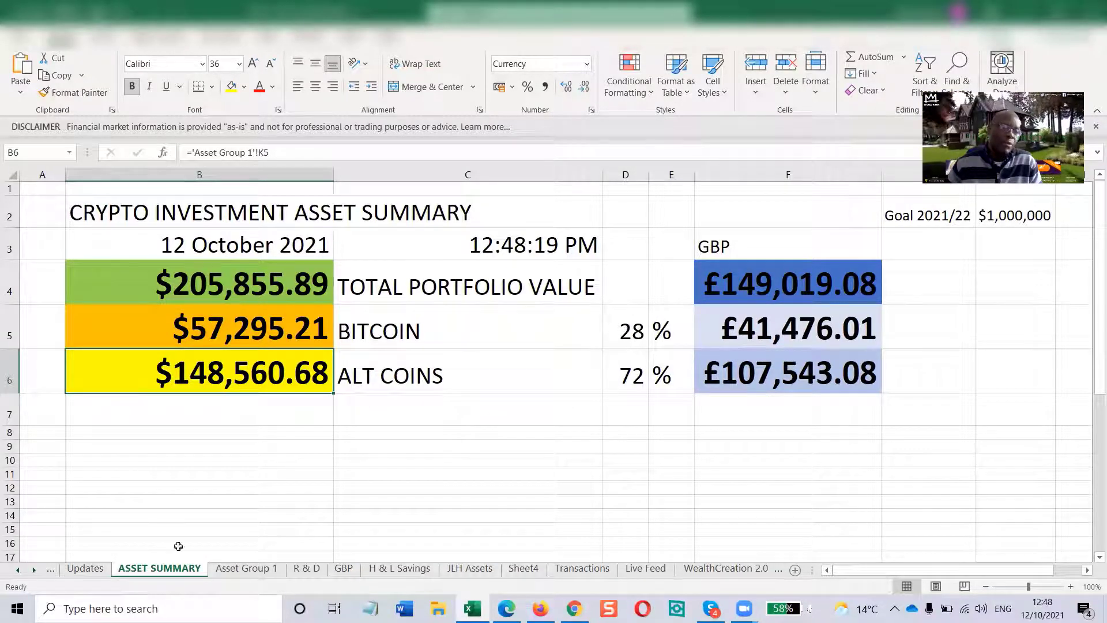
left_click(85, 569)
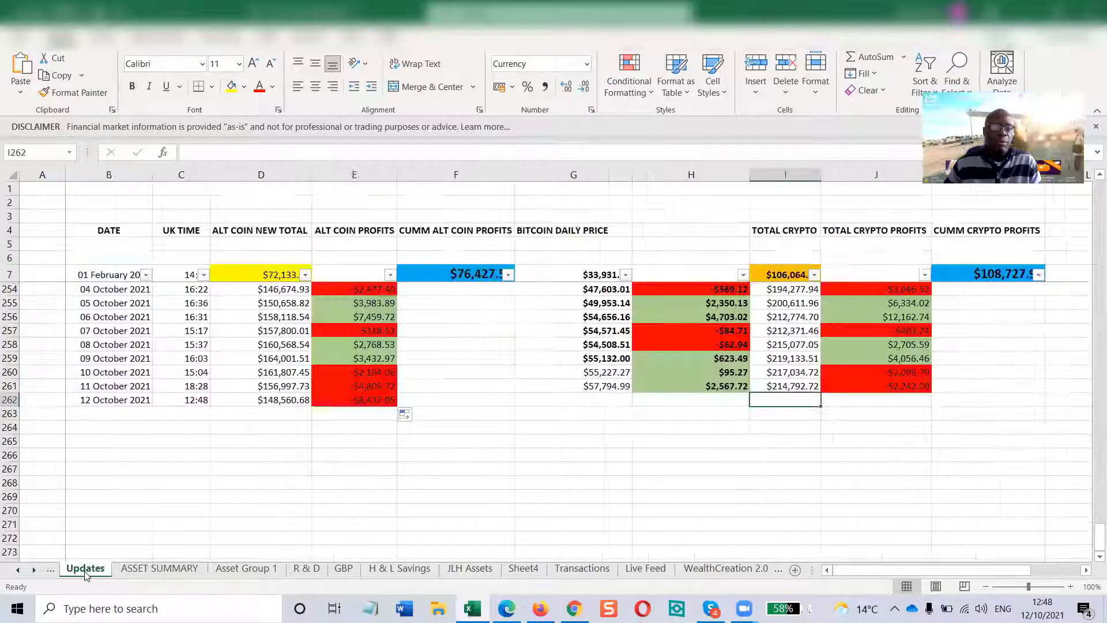
type("20")
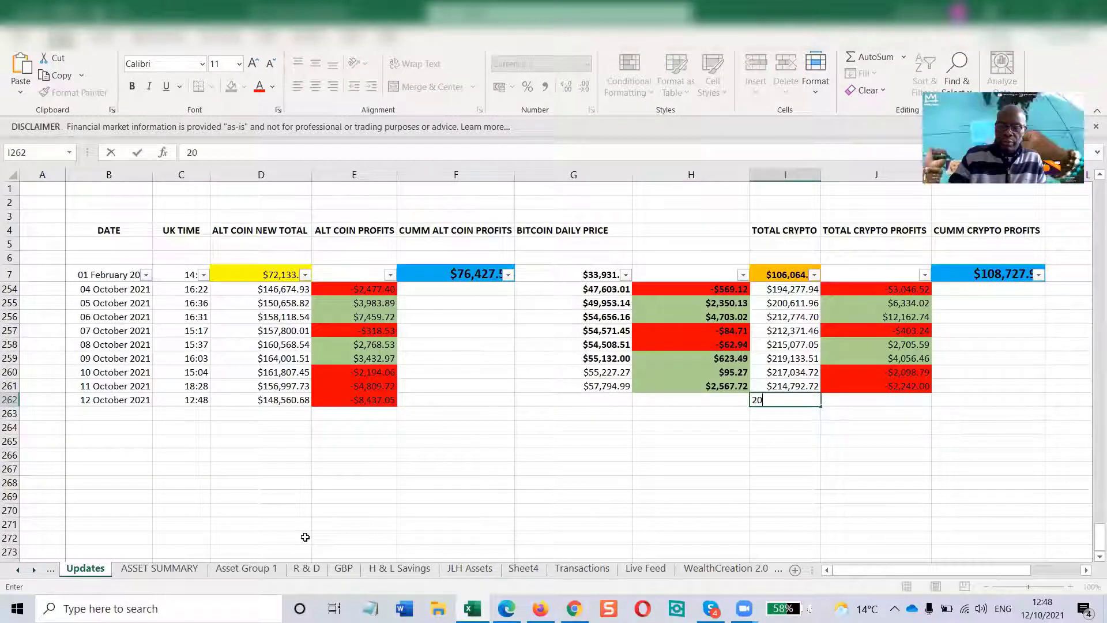
type("5855.59")
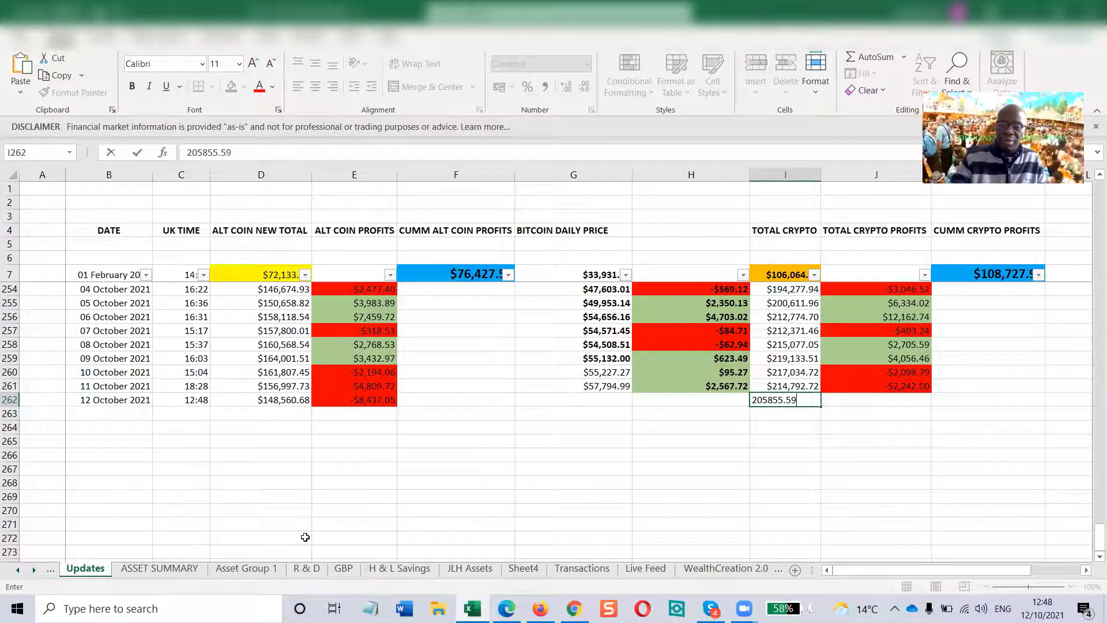
key("Return")
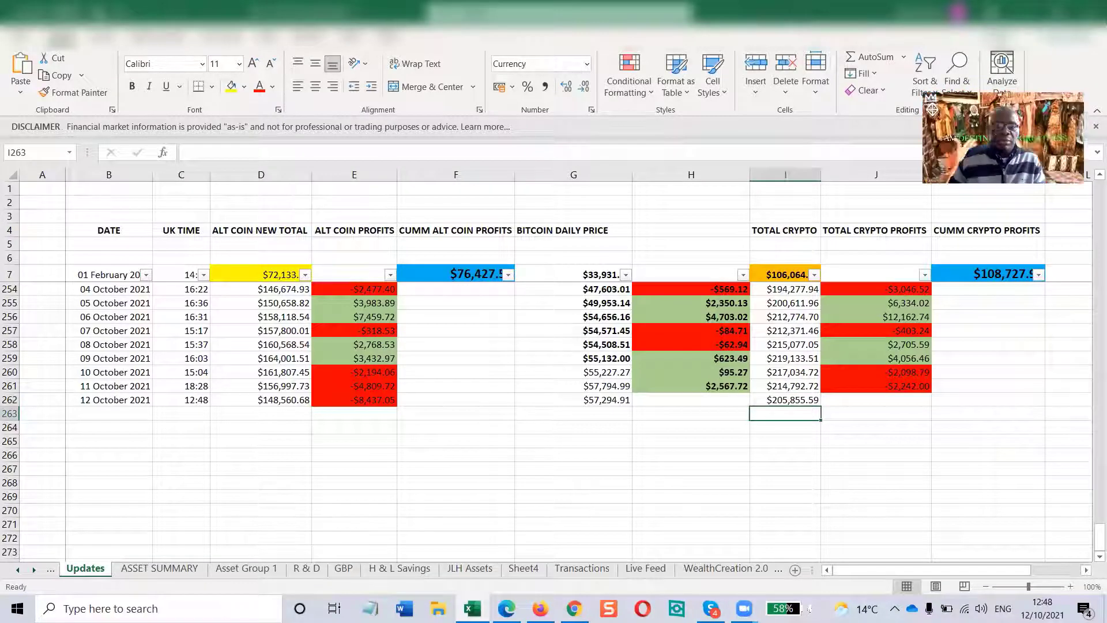
Recheck the portfolio totals on the ASSET SUMMARY sheet and fill the total crypto profits formula from 11 October down to 12 October on Updates.
left_click(159, 568)
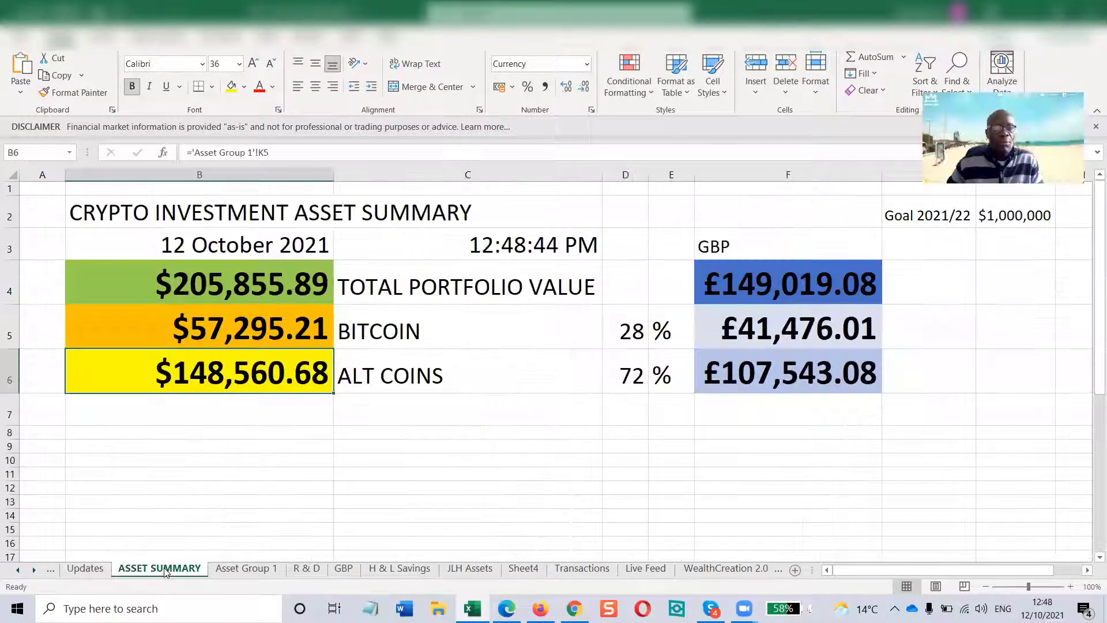
left_click(85, 568)
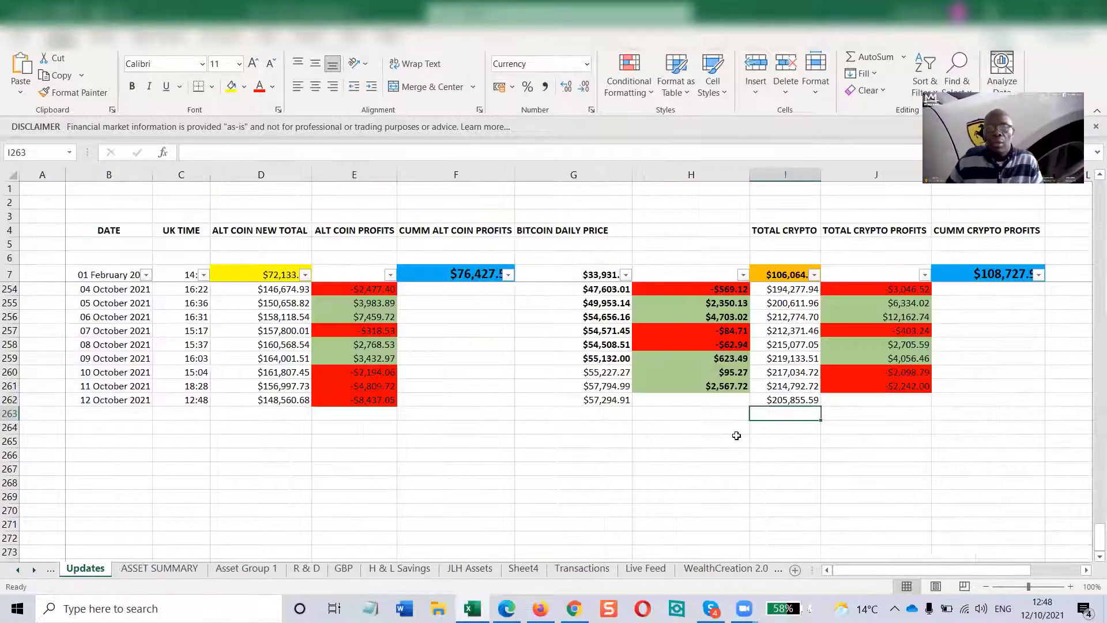
left_click(888, 386)
left_click_drag(931, 394, 932, 406)
left_click(912, 437)
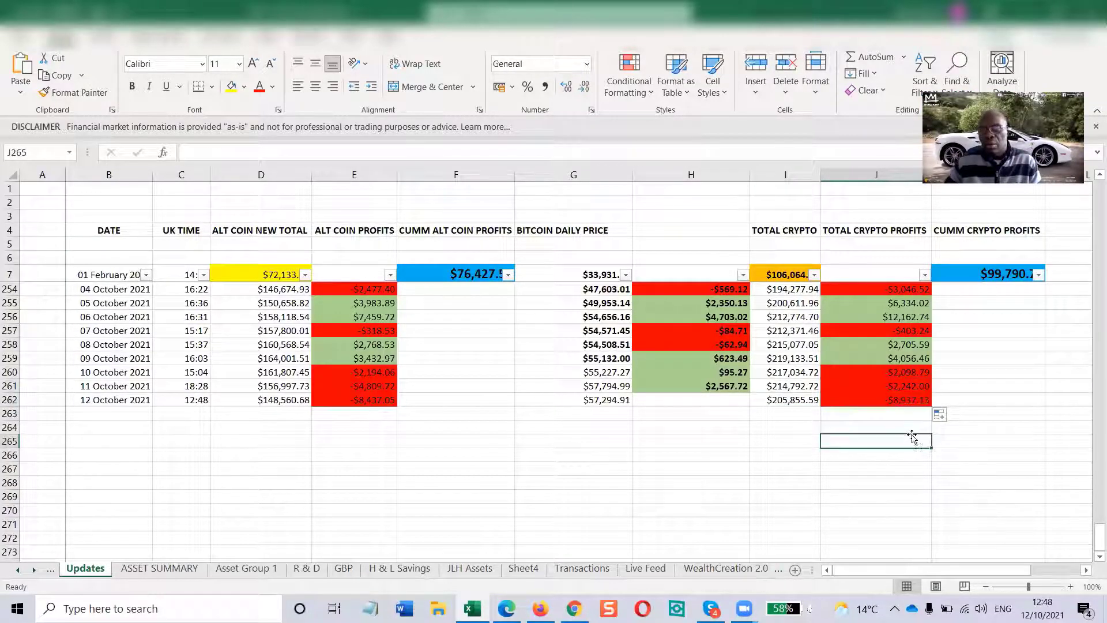
Fill the daily Bitcoin price change formula from the 11 October row down to the 12 October row and inspect the new cell.
left_click(713, 391)
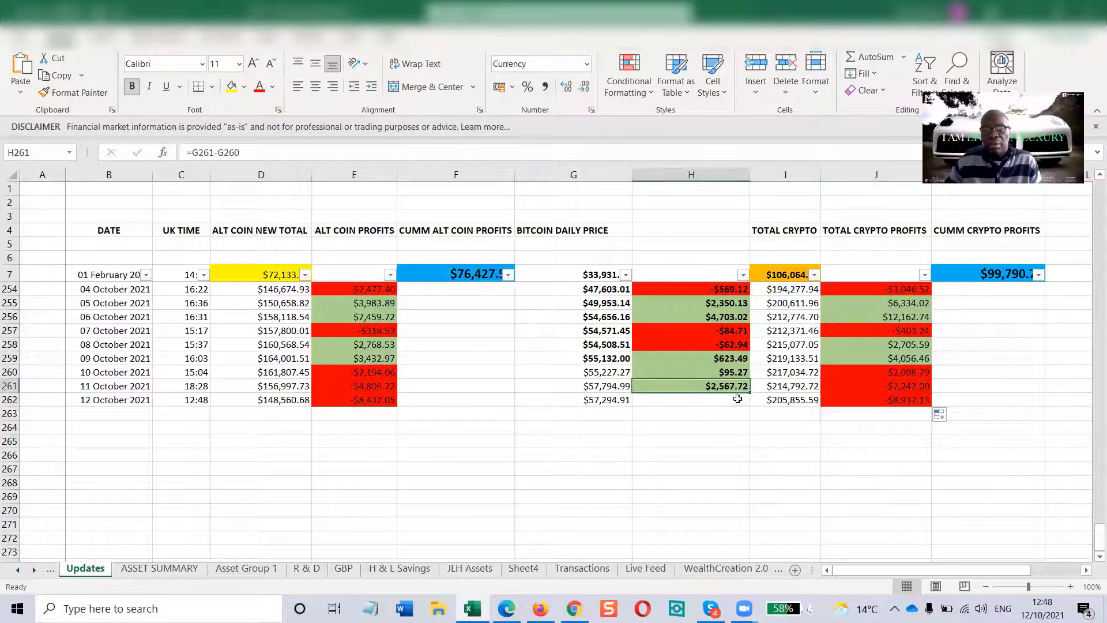
left_click_drag(749, 391, 750, 404)
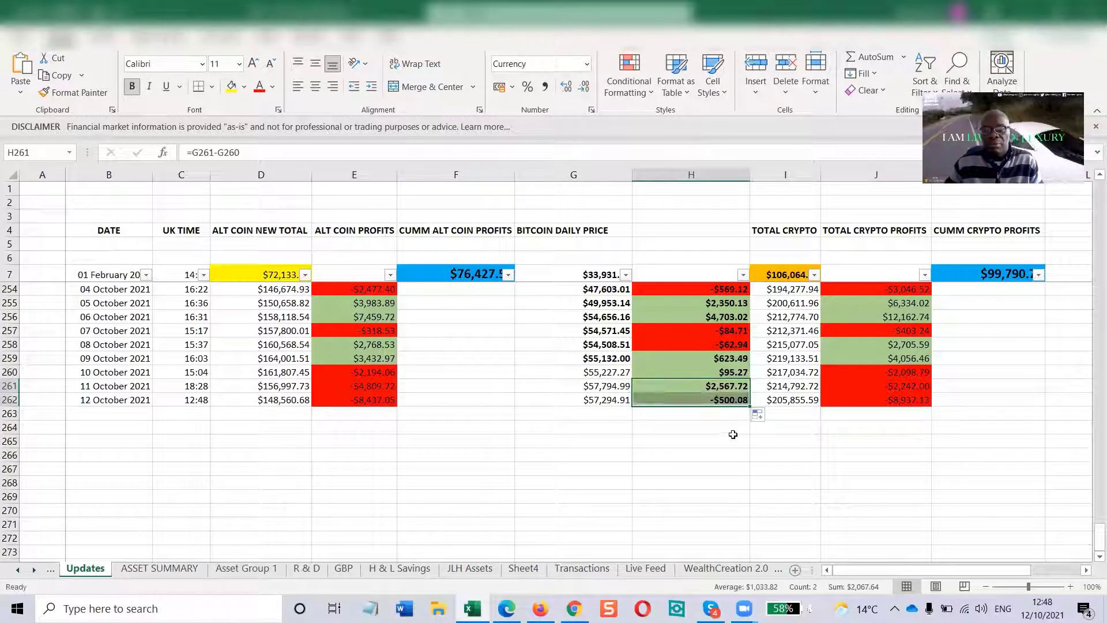
left_click(732, 438)
left_click(729, 398)
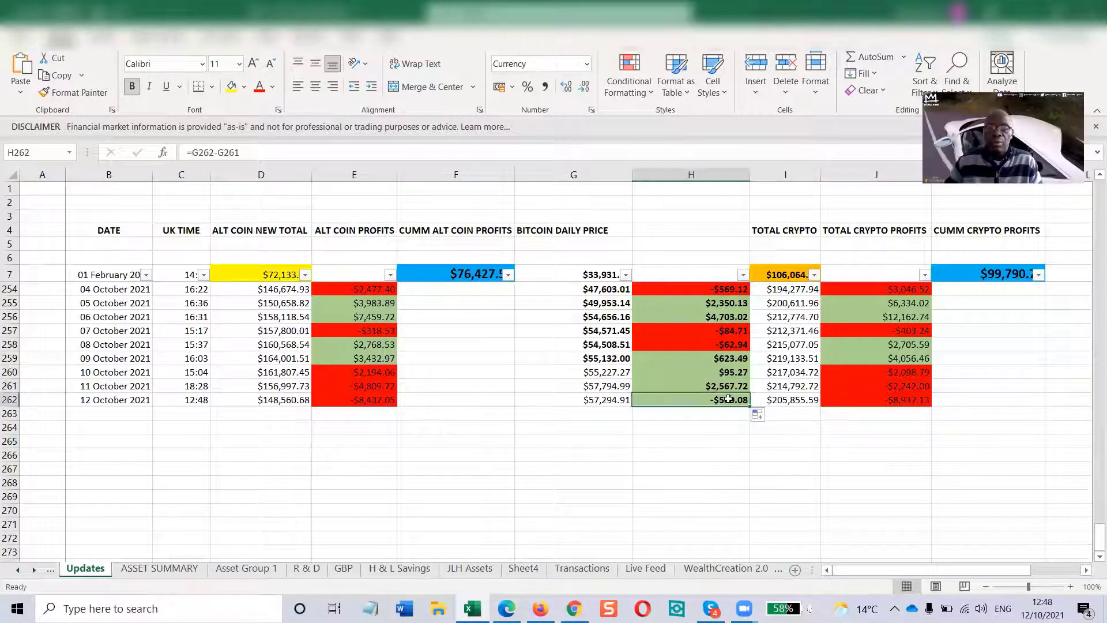
Make the Bitcoin daily prices for 10 to 12 October bold and inspect the 12 October total crypto profits formula.
left_click(603, 400)
left_click_drag(606, 372, 619, 396)
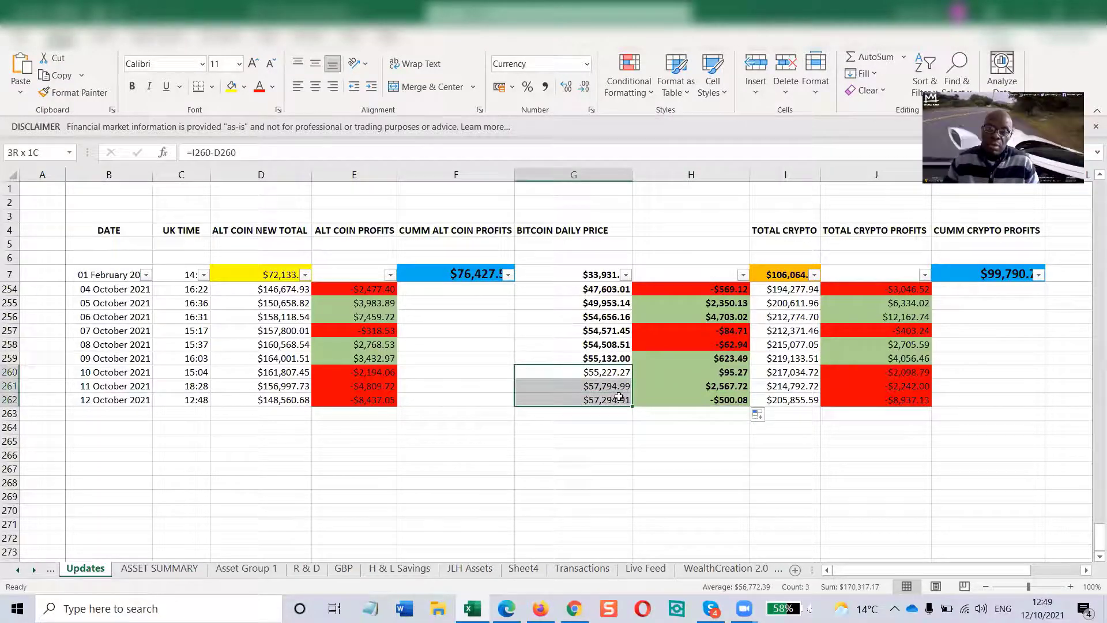
left_click(131, 86)
left_click(832, 482)
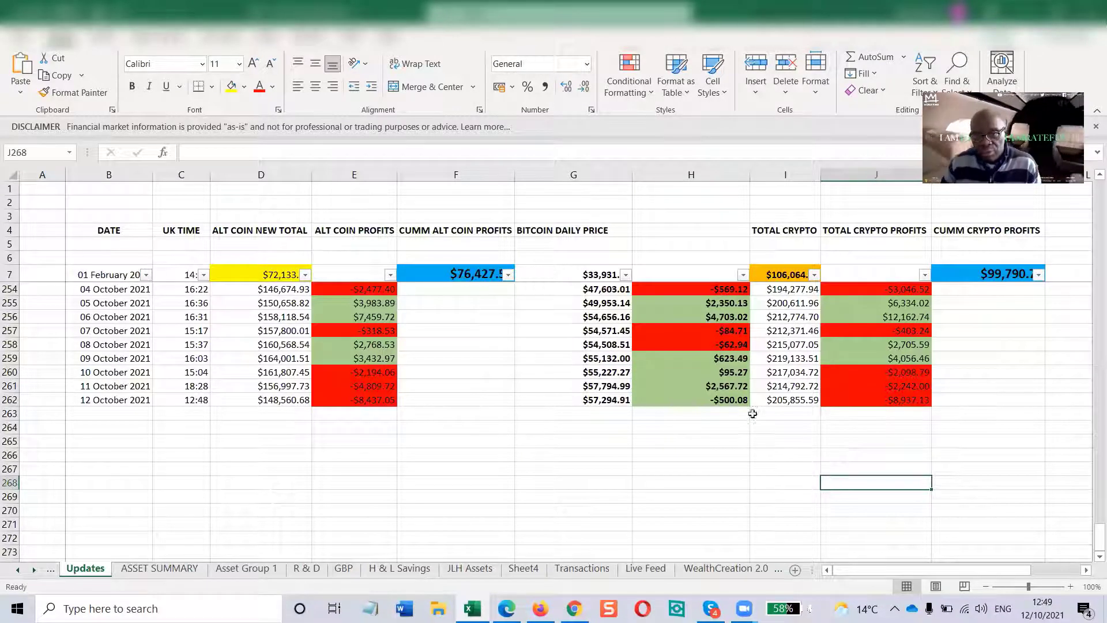
left_click(890, 402)
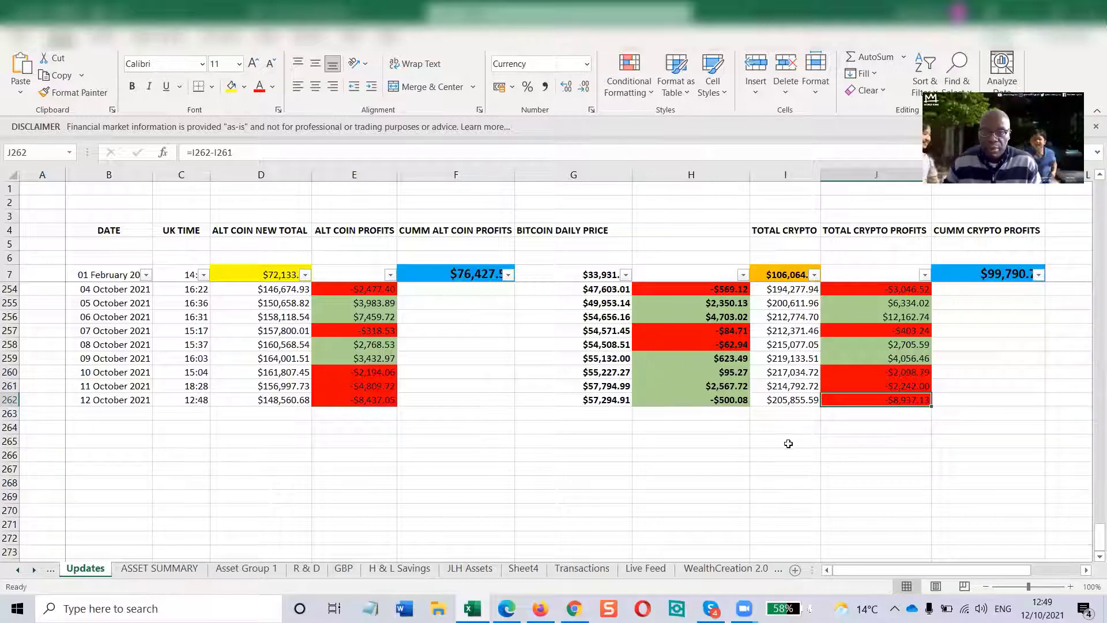
left_click(676, 465)
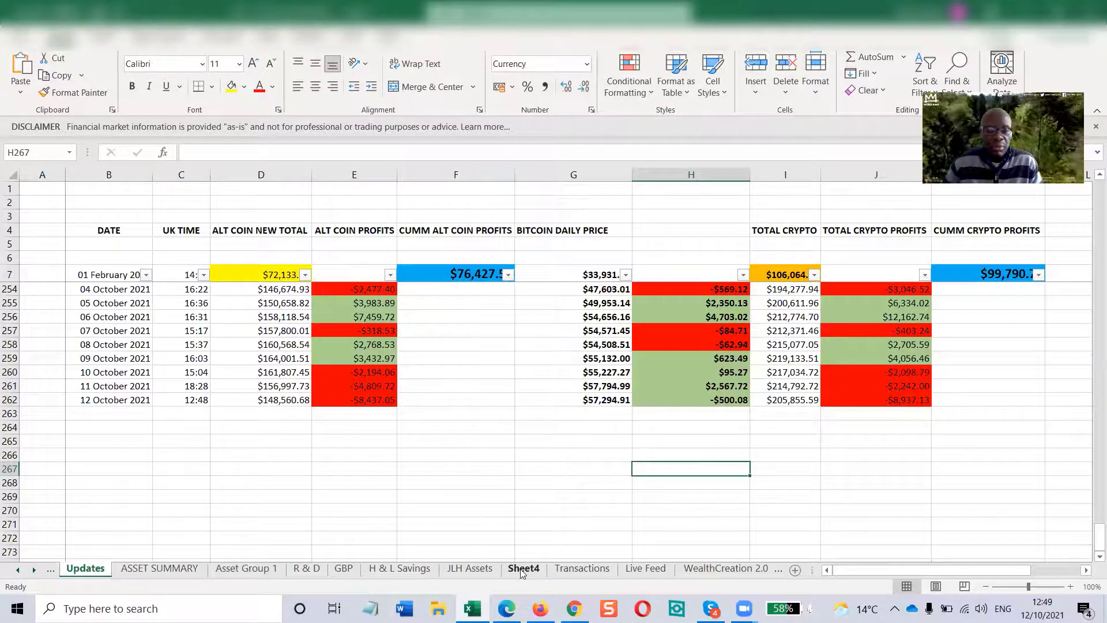
Switch to CoinMarketCap in the browser and review the global market cap and the prices of the top-ranked cryptocurrencies.
key("alt+Tab")
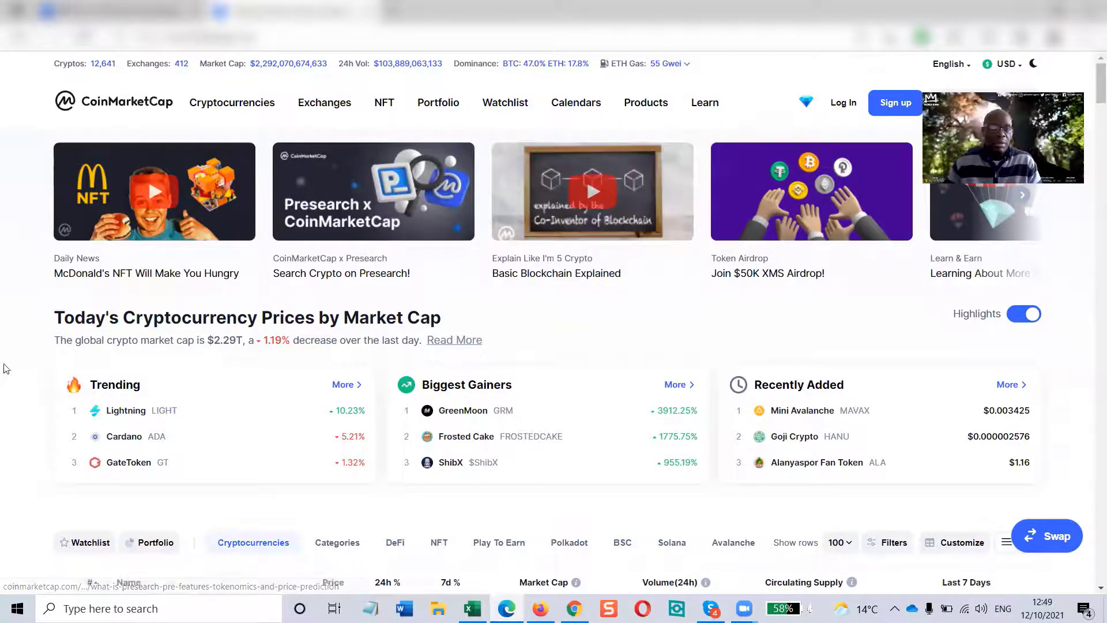
scroll(9, 360, "down", 1)
scroll(9, 360, "down", 3)
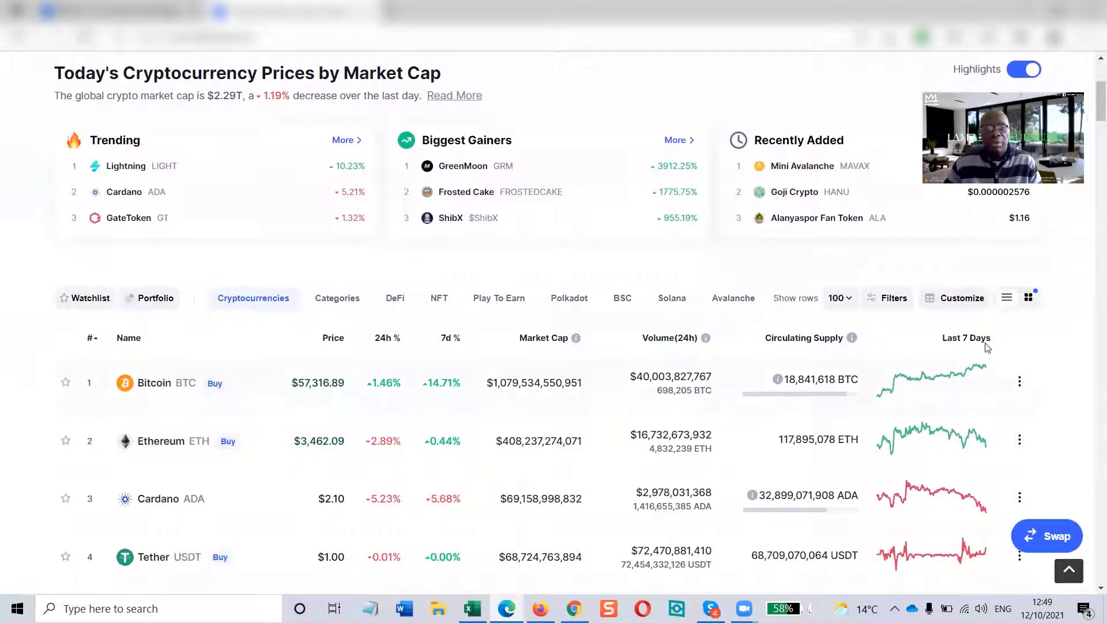
scroll(16, 372, "up", 4)
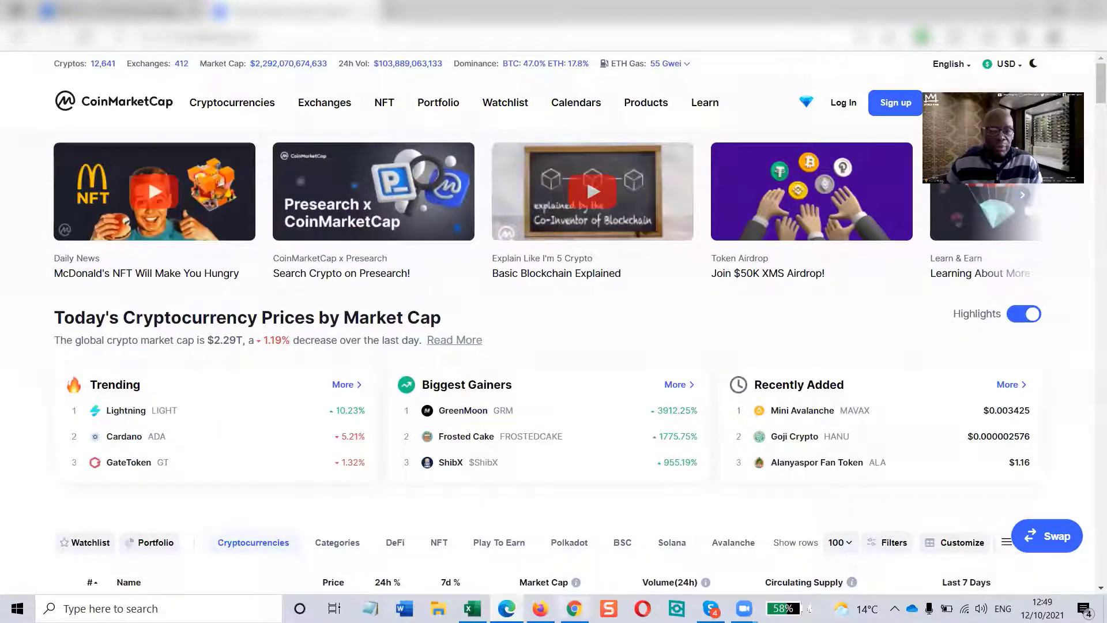
Switch to the BTCUSD daily chart in Firefox and examine the latest Bitcoin price against the yellow rising channel lines.
mouse_move(540, 608)
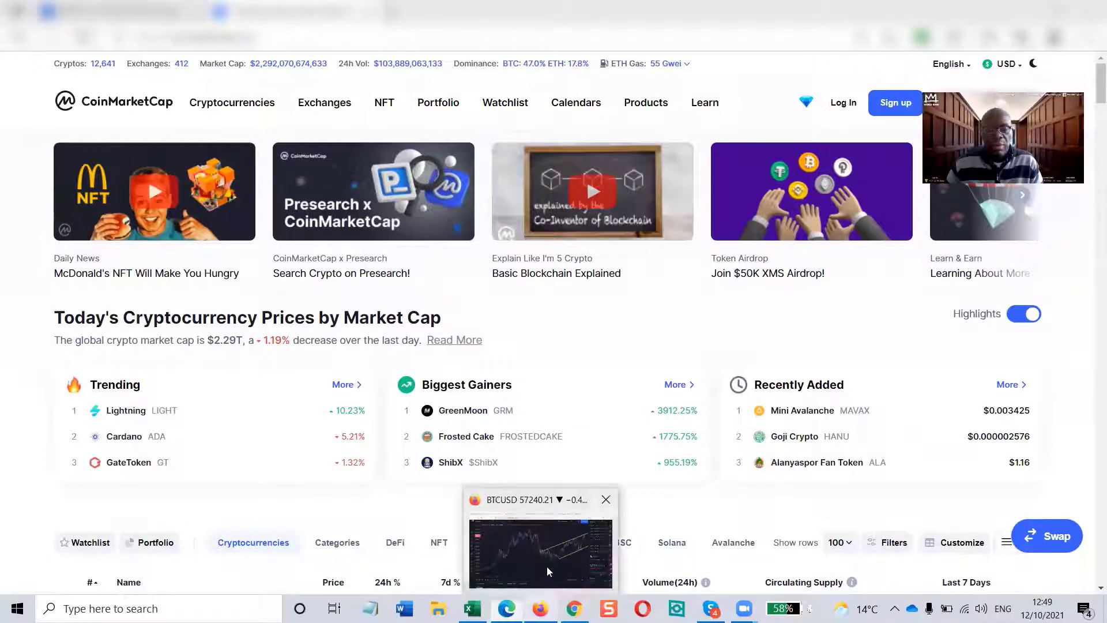
left_click(547, 566)
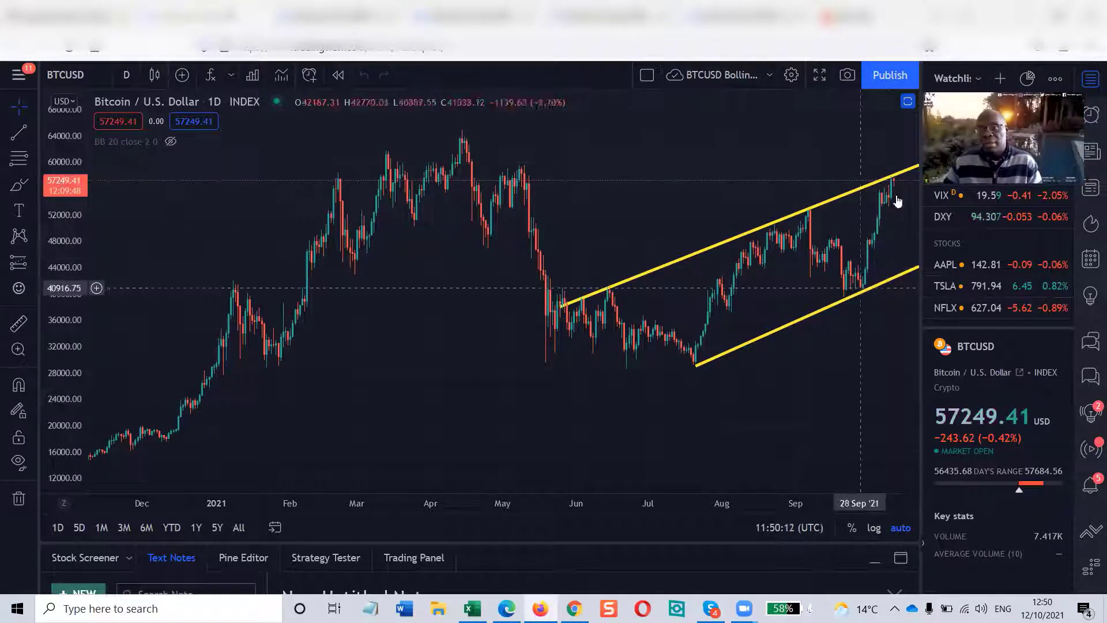
left_click_drag(615, 167, 462, 158)
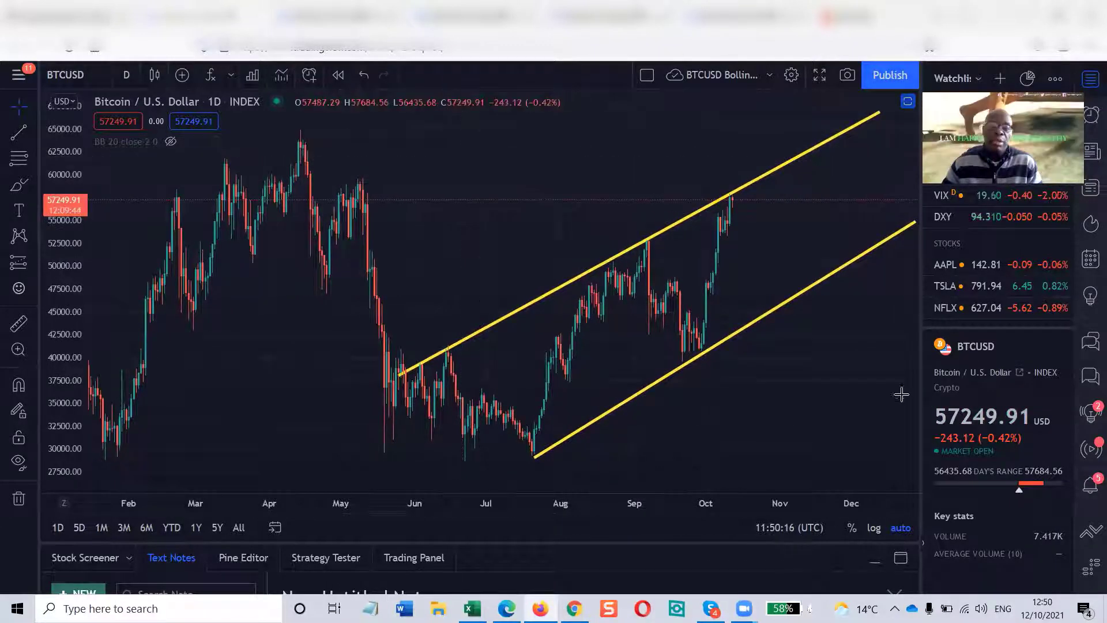